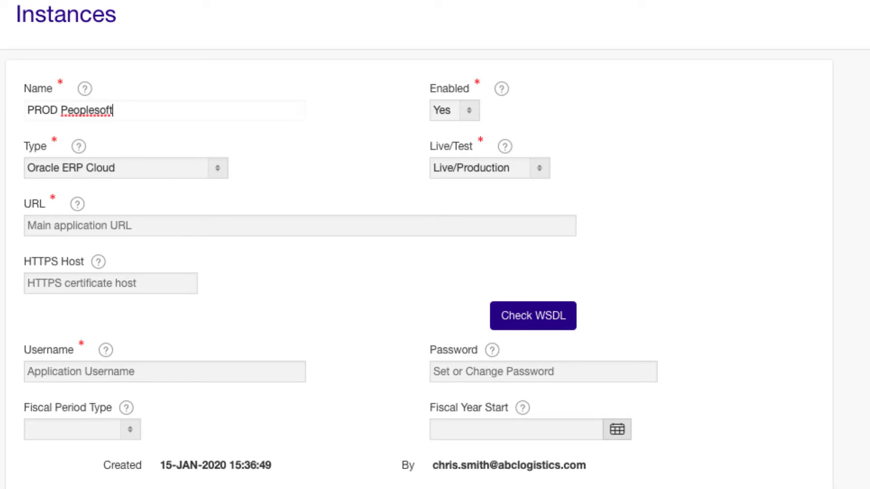
Set the PROD Peoplesoft instance's type to Peoplesoft and its domain to FXL
left_click(211, 169)
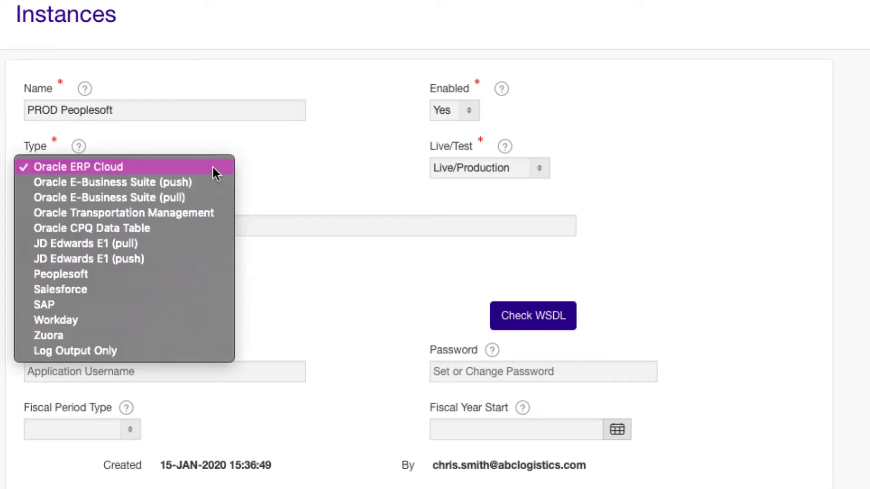
left_click(160, 272)
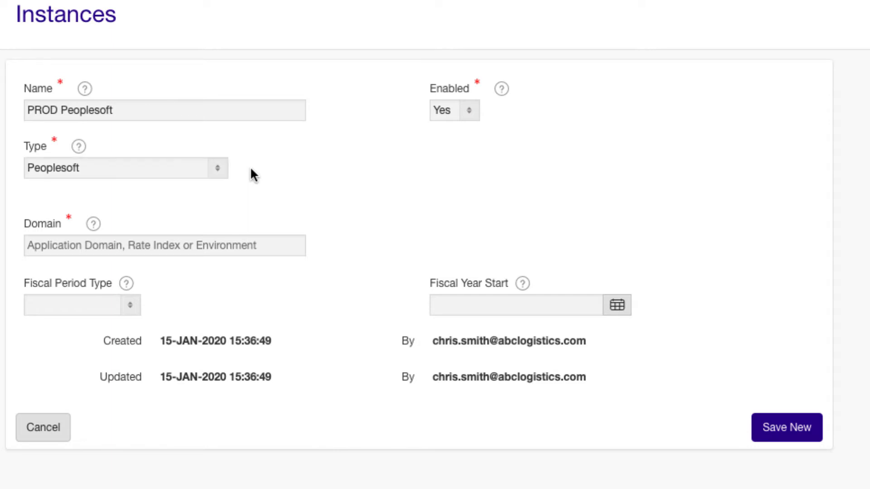
left_click(76, 245)
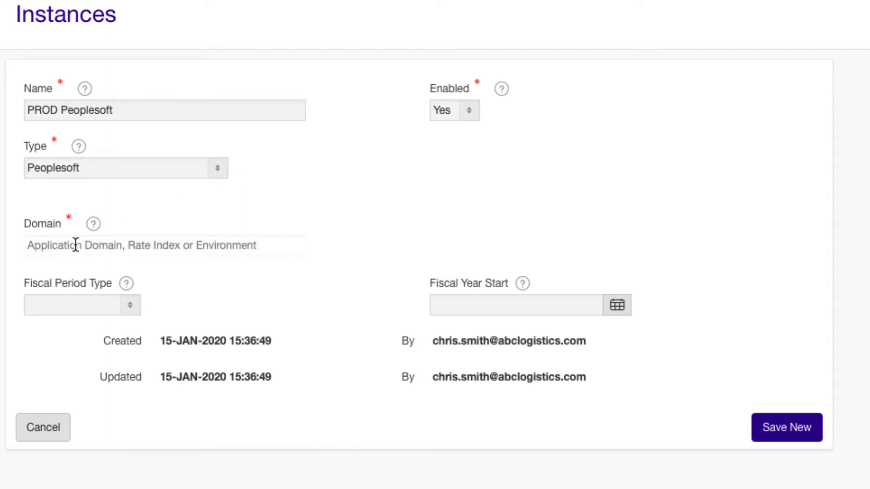
type("FXL")
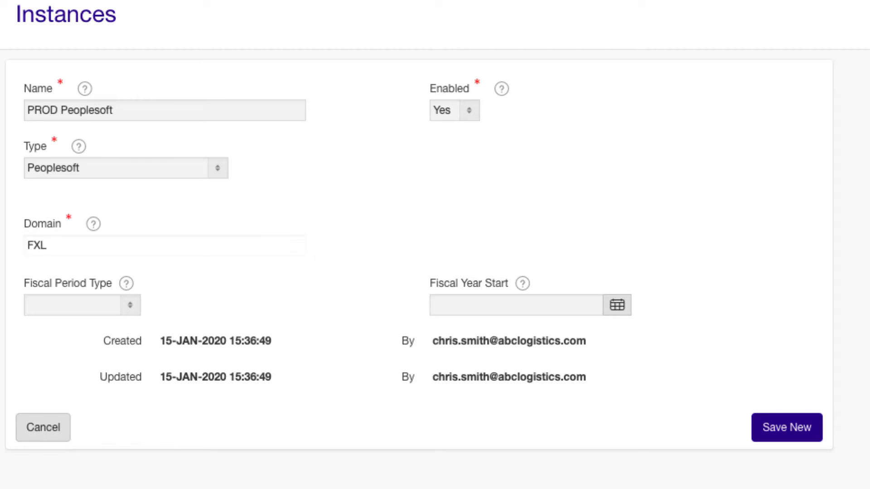
Set the fiscal period type to Calendar Months and the fiscal year start to 01-Jan-2020, and save the new instance
left_click(128, 304)
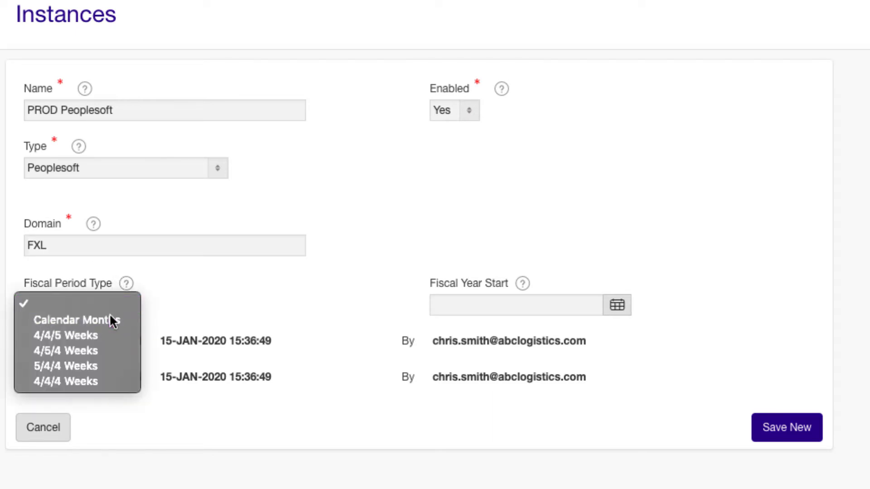
left_click(111, 320)
left_click(606, 305)
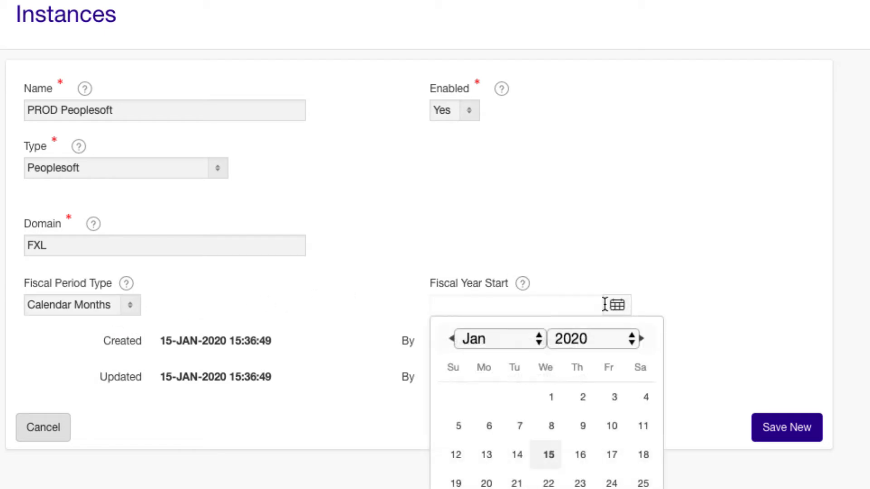
left_click(551, 398)
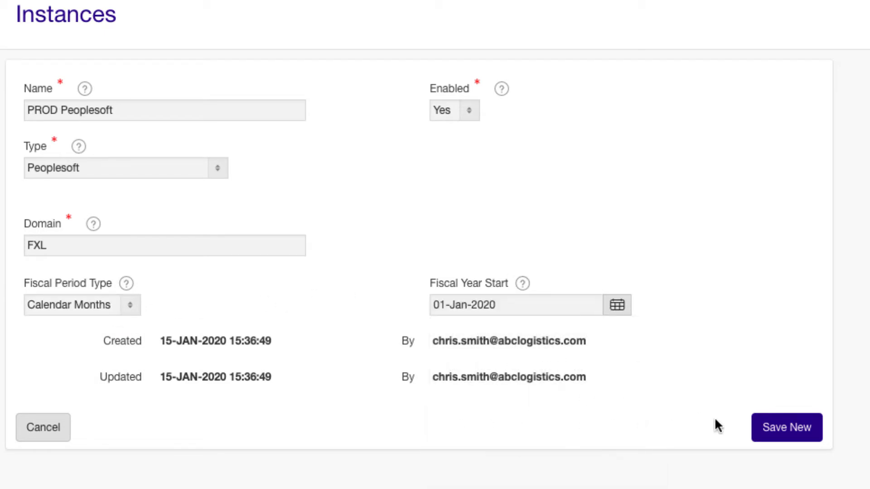
left_click(773, 429)
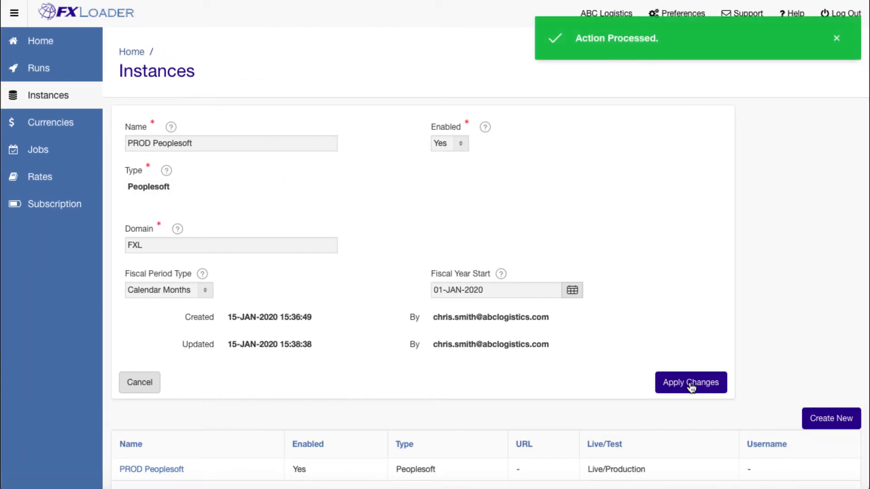
Create an enabled currency set named Main
left_click(90, 114)
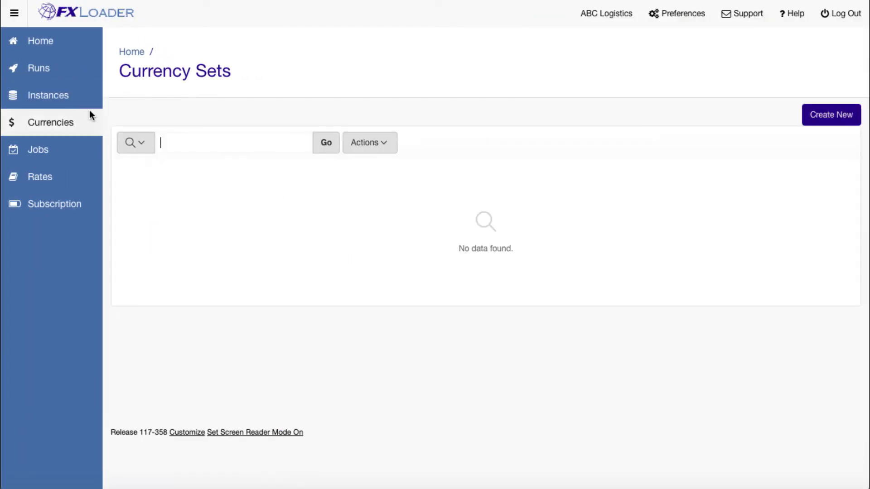
left_click(811, 114)
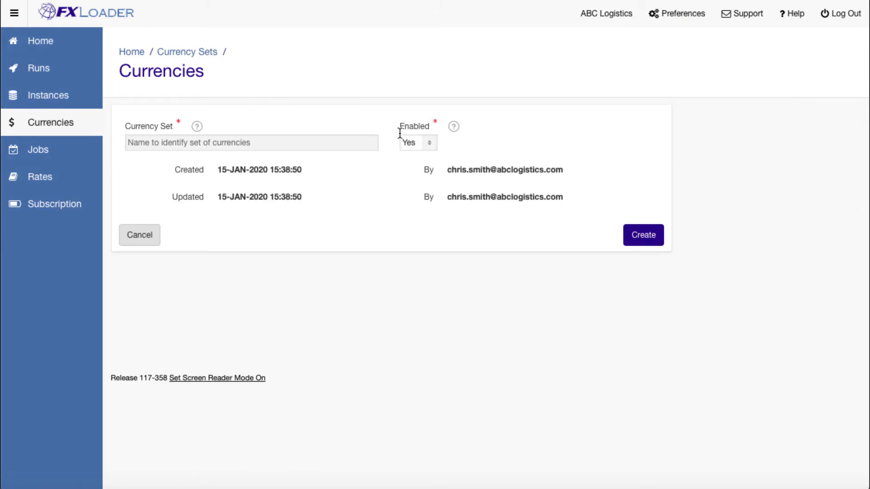
left_click(338, 140)
type("Main")
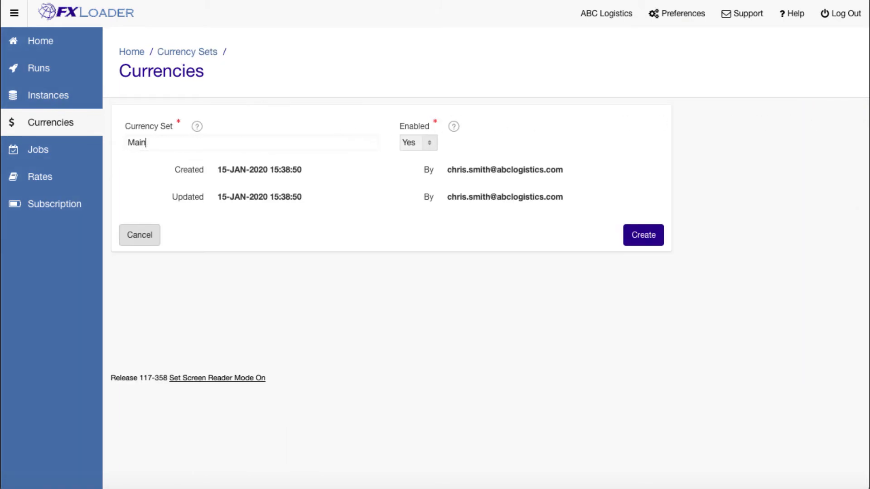
left_click(630, 240)
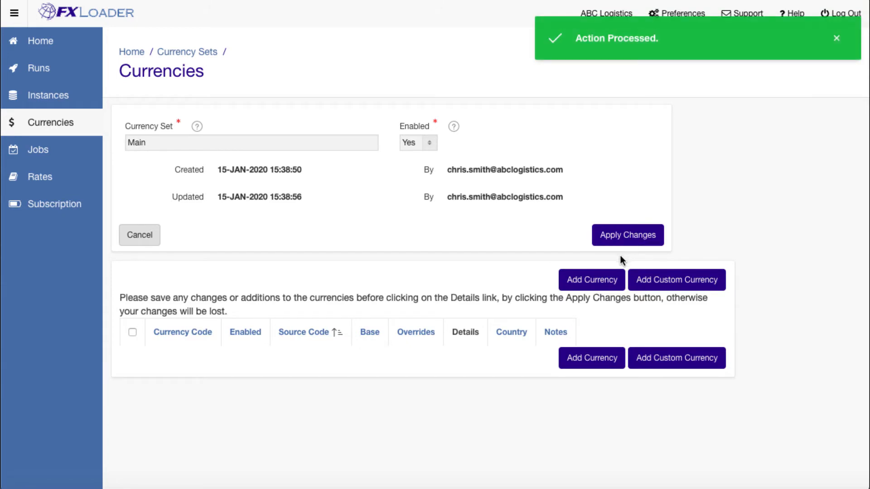
Select the currencies AUD, BRL and CAD from the master list for the Main currency set
left_click(609, 280)
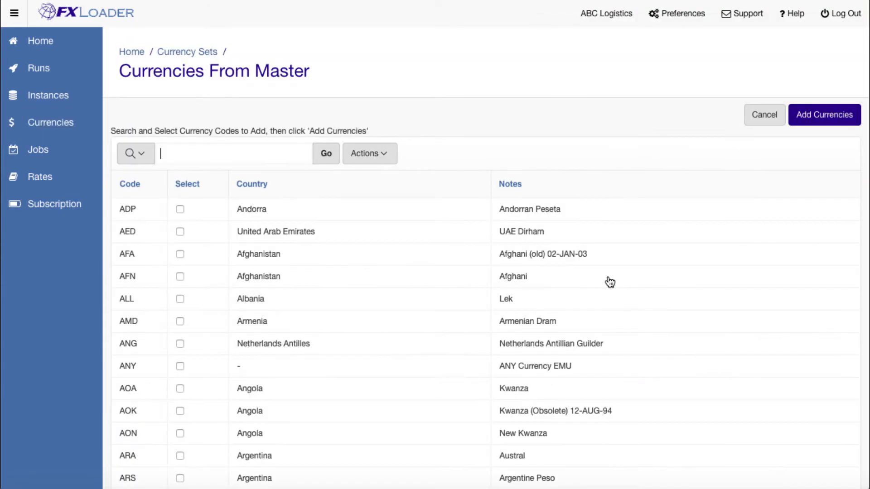
scroll(602, 277, "down", 4)
scroll(289, 272, "down", 3)
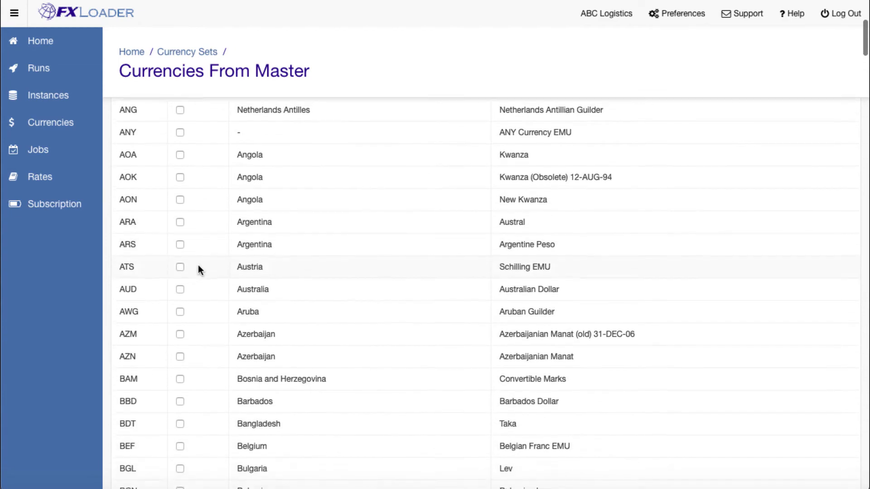
left_click(180, 259)
scroll(199, 271, "down", 3)
scroll(200, 319, "down", 3)
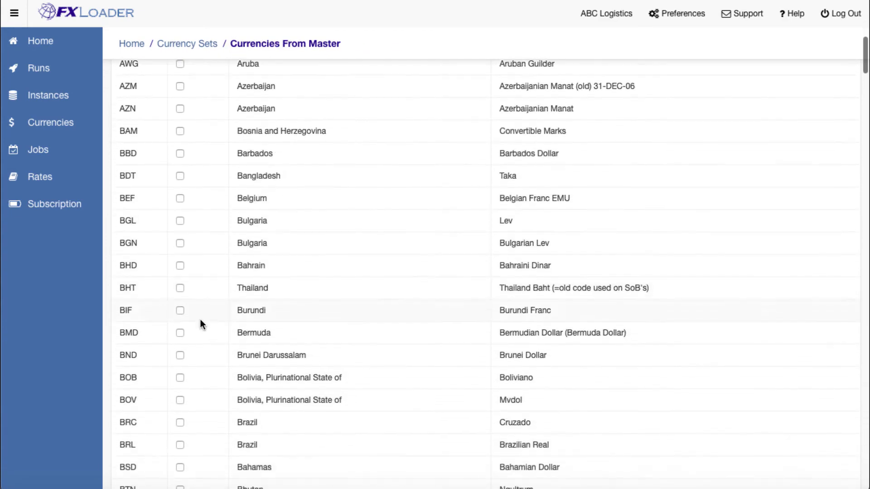
left_click(180, 404)
scroll(194, 380, "down", 3)
scroll(195, 369, "down", 3)
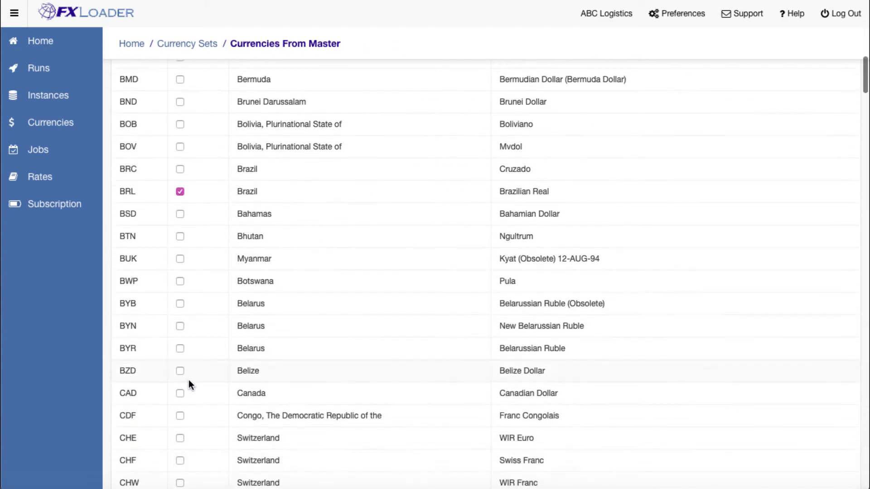
left_click(180, 379)
Select EUR, GBP, INR and JPY in the master currency list
scroll(191, 372, "down", 4)
scroll(199, 362, "down", 10)
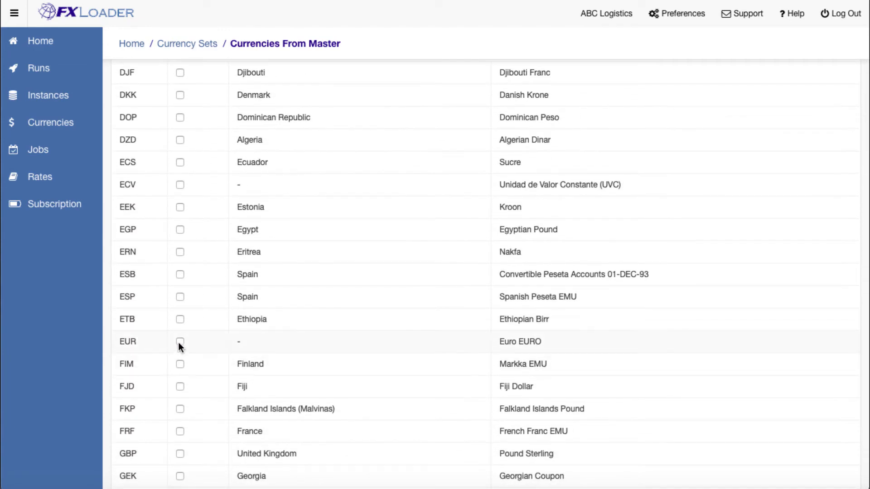
left_click(179, 344)
scroll(189, 345, "down", 2)
left_click(180, 312)
scroll(183, 312, "down", 10)
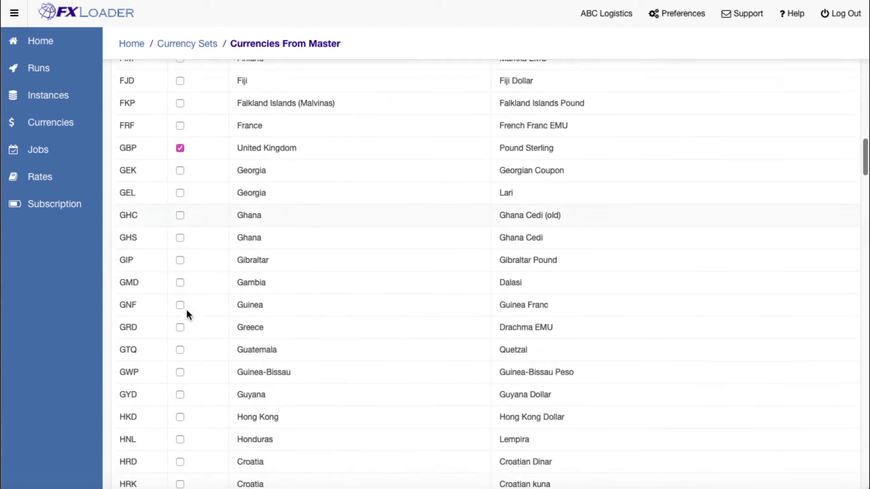
left_click(180, 288)
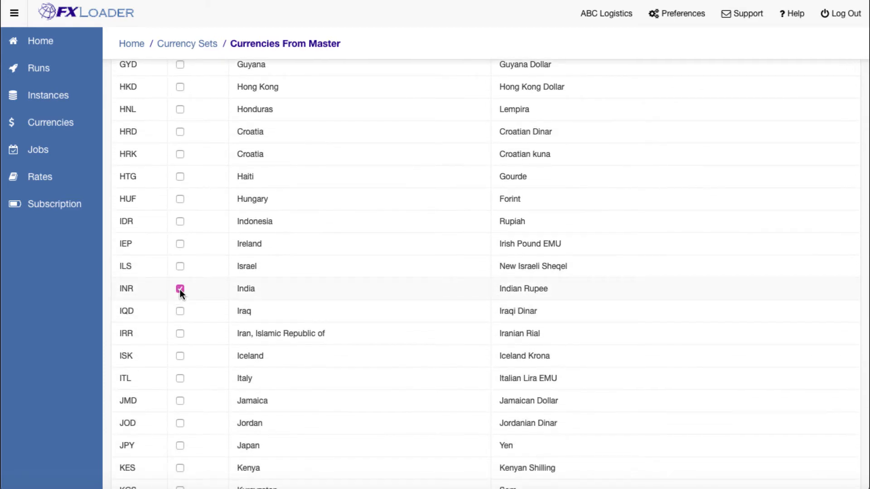
scroll(181, 292, "down", 3)
left_click(180, 308)
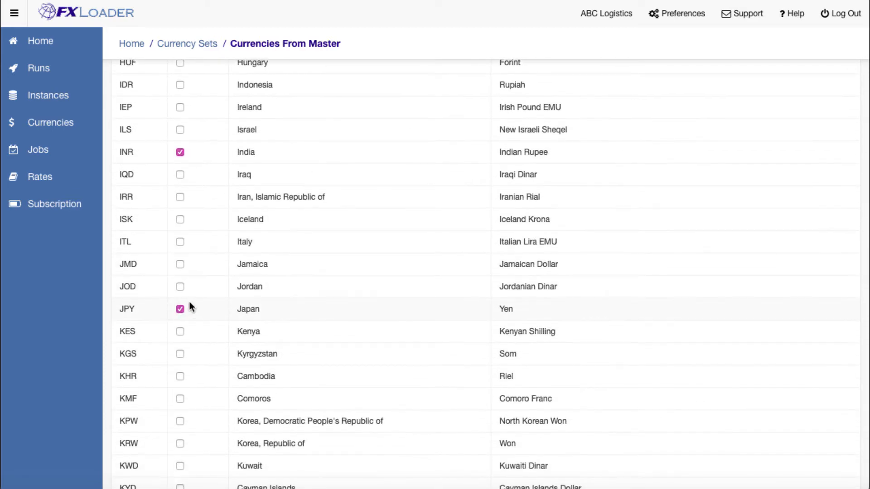
Select MXP, NOK and SGD in the master currency list
scroll(197, 303, "down", 12)
scroll(197, 301, "down", 7)
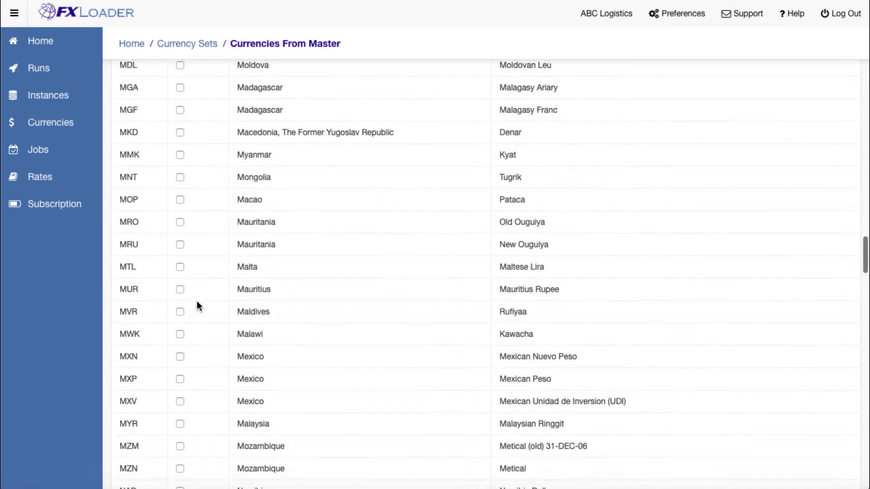
left_click(179, 292)
scroll(196, 294, "down", 5)
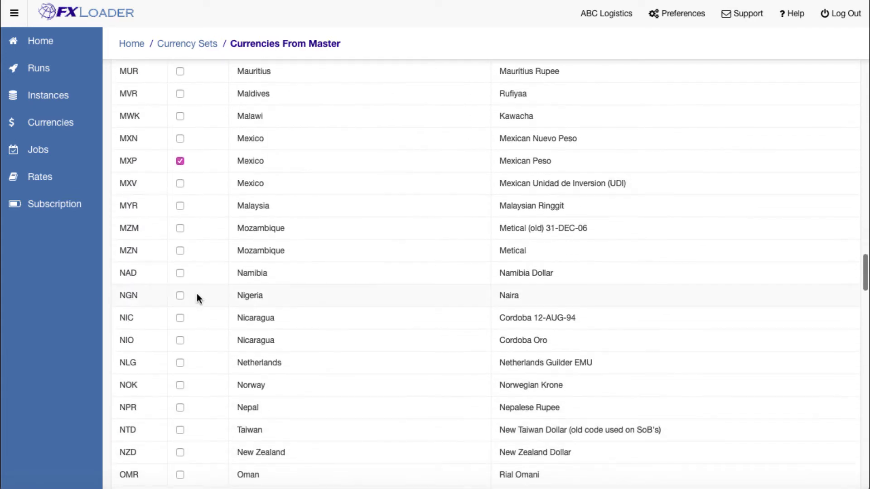
left_click(180, 296)
scroll(210, 301, "down", 14)
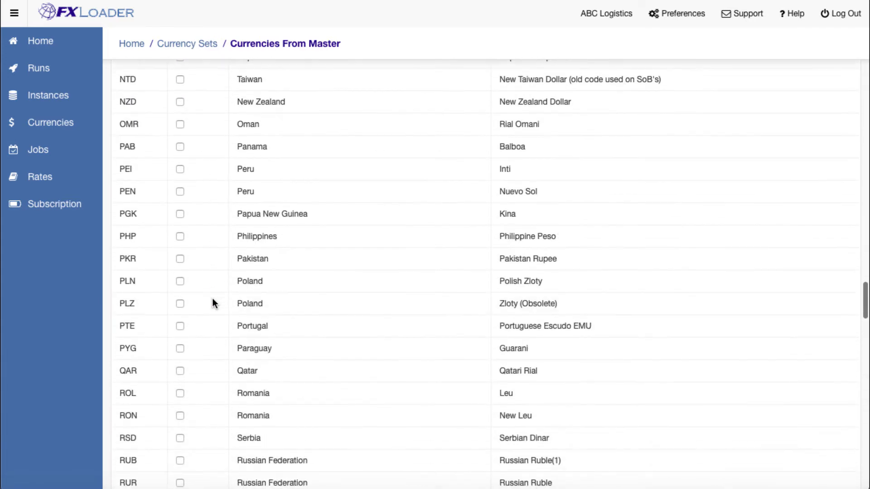
left_click(181, 309)
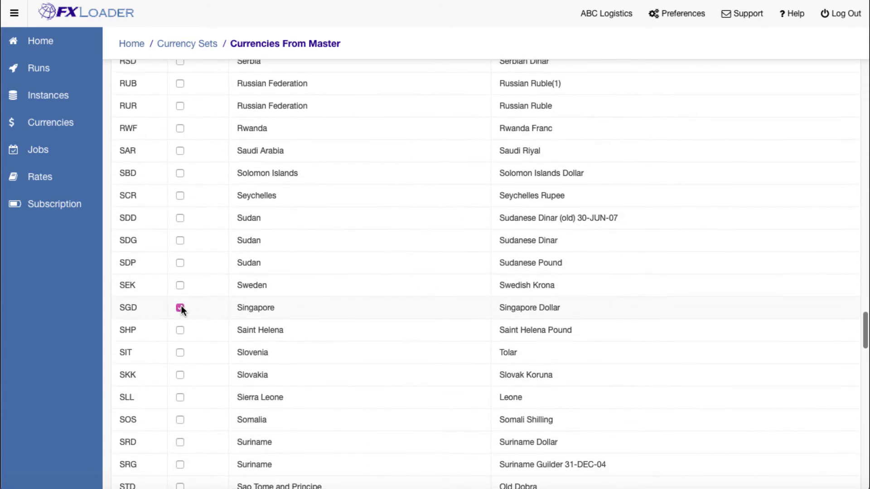
Select USD in the master list and add all selected currencies to the Main set
scroll(199, 304, "down", 14)
scroll(199, 307, "down", 3)
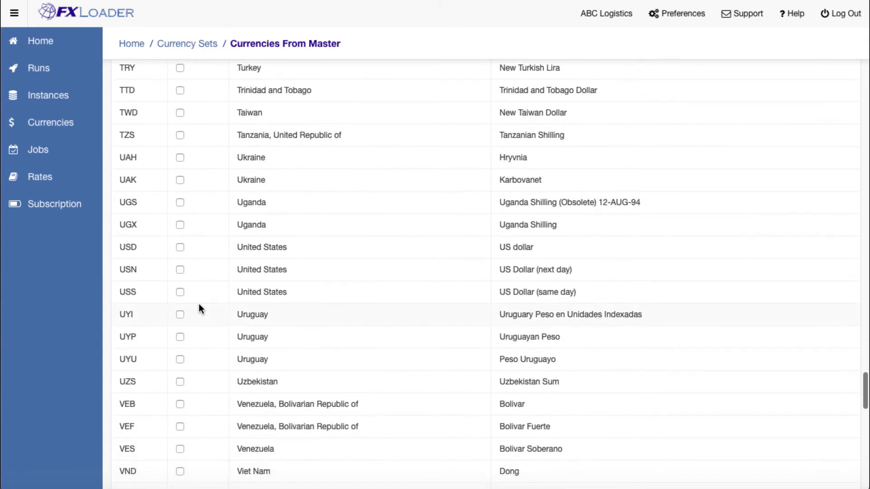
left_click(179, 248)
scroll(191, 257, "down", 20)
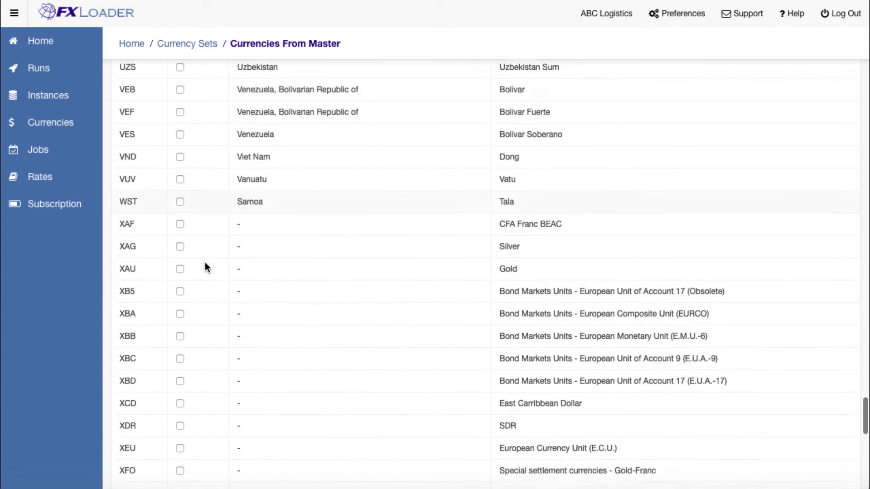
scroll(206, 257, "down", 1)
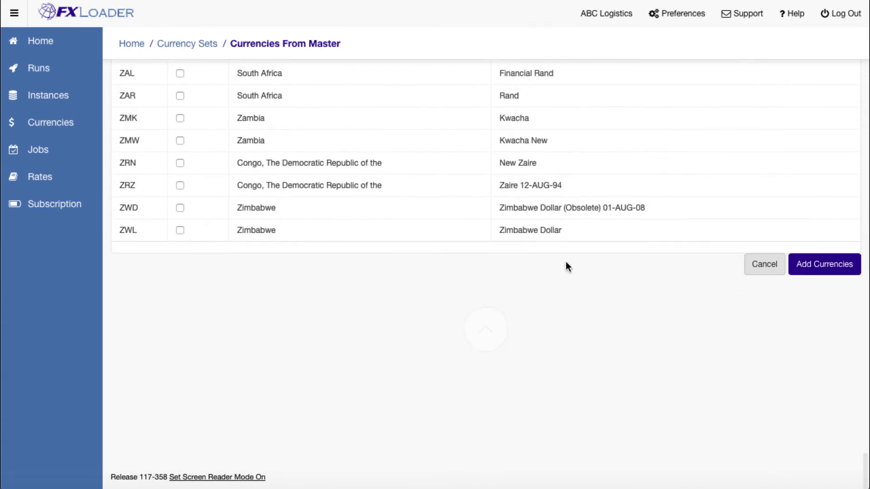
left_click(805, 279)
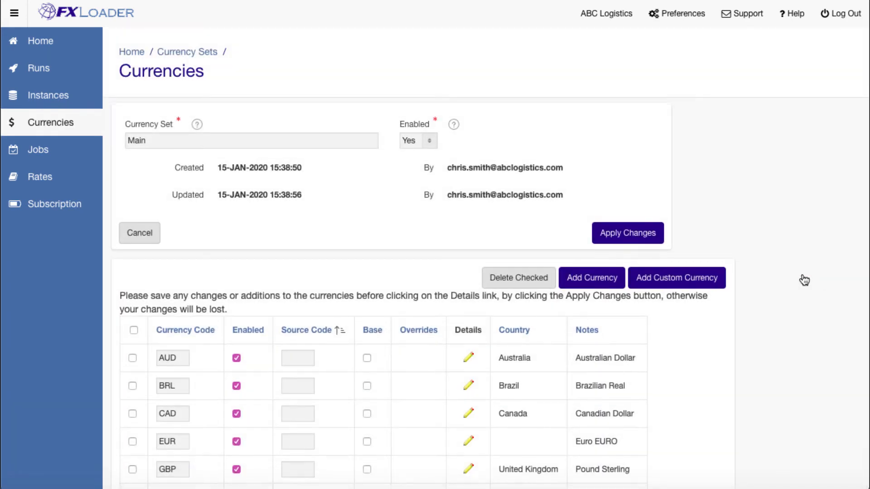
Set the source code of MXP to MXN, mark EUR, GBP and USD as base currencies, and apply the changes
scroll(804, 280, "down", 3)
scroll(804, 279, "down", 1)
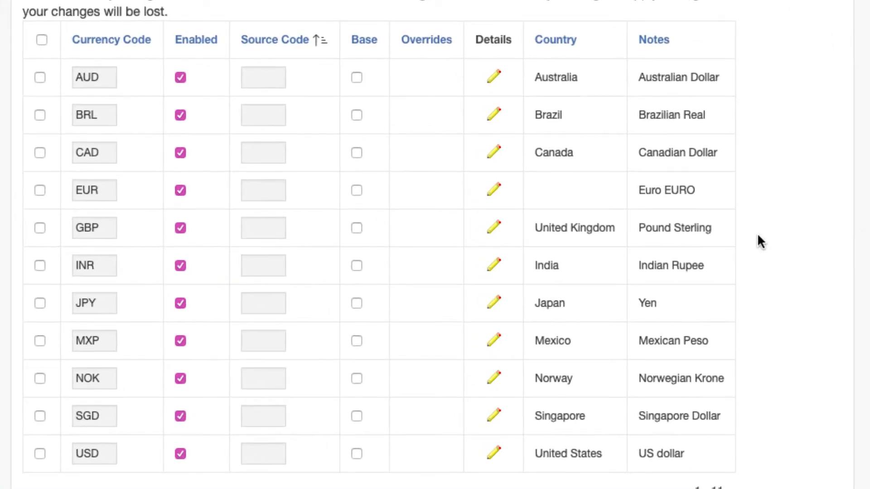
left_click(280, 342)
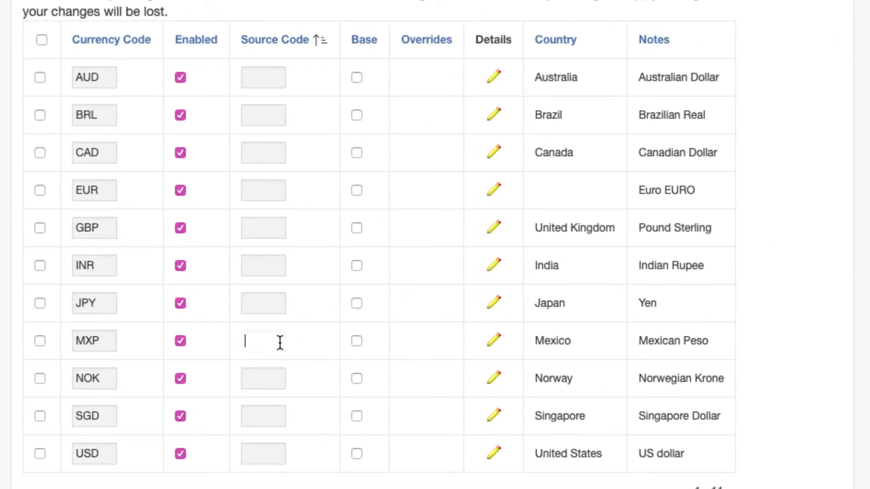
type("MXN")
left_click(293, 339)
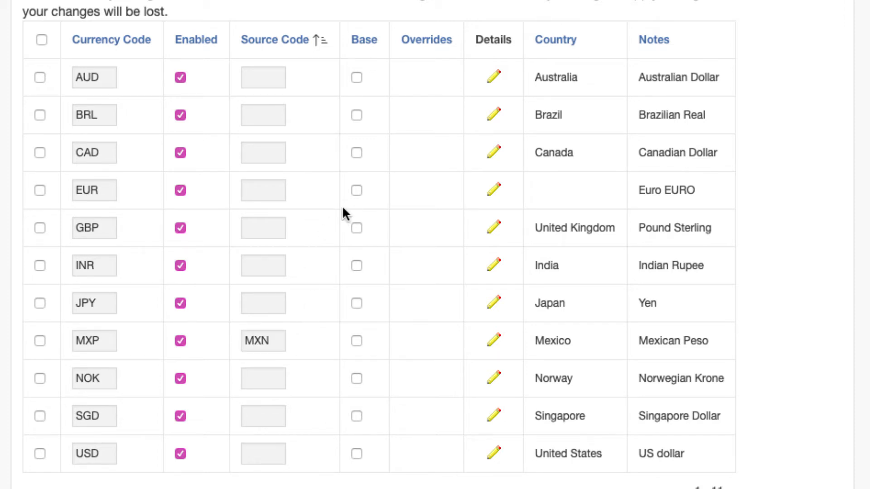
left_click(356, 453)
left_click(608, 159)
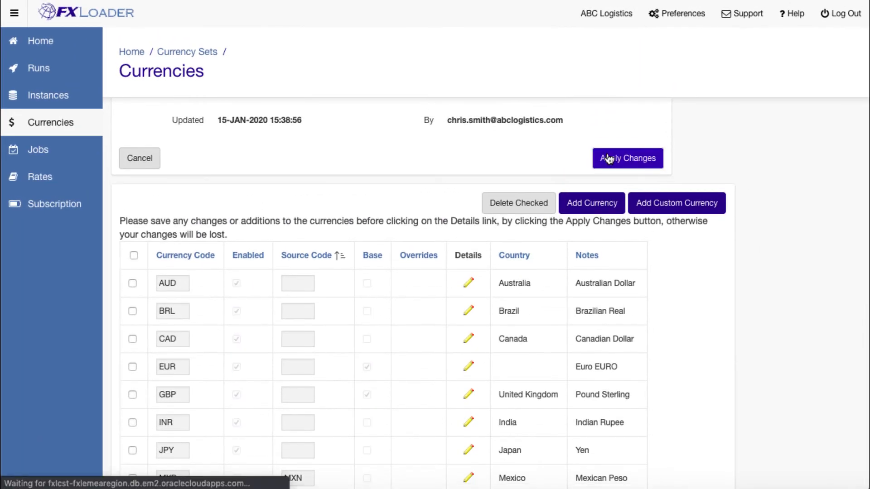
Open the detail settings of the USD currency to review its rounding, inverse and variance options
scroll(605, 164, "down", 5)
left_click(467, 439)
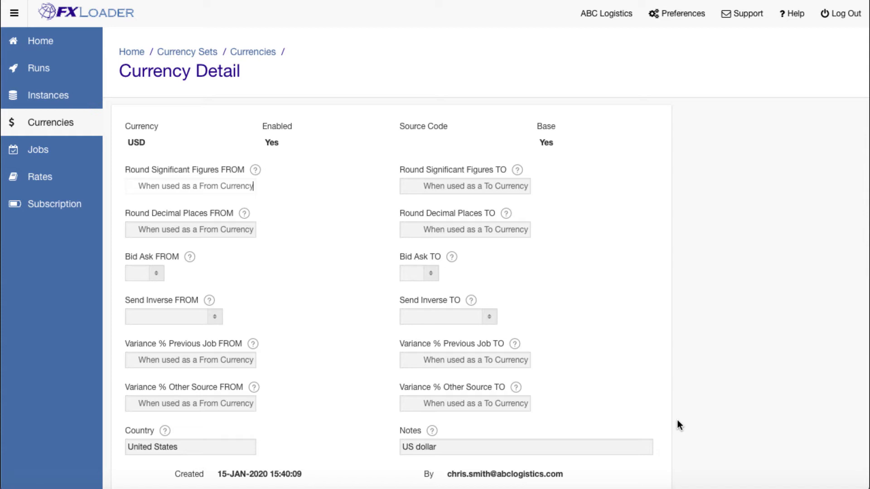
Start a new run named PROD Daily with a Daily frequency
left_click(85, 81)
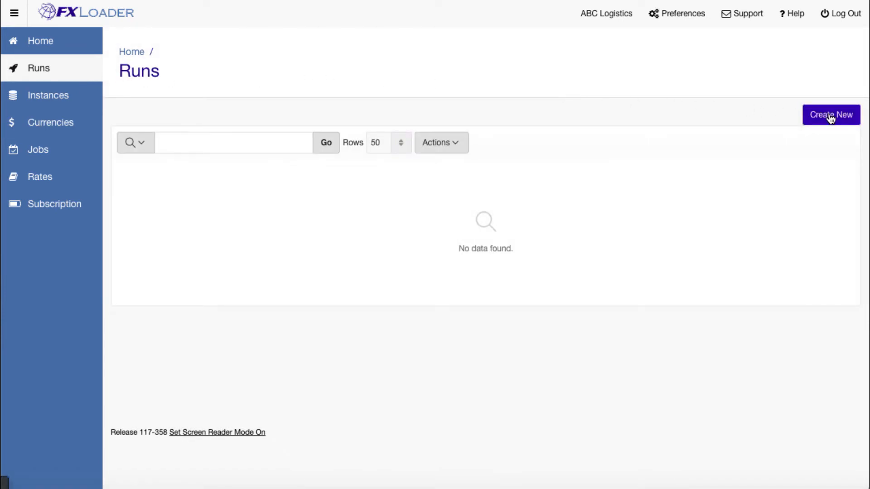
left_click(830, 116)
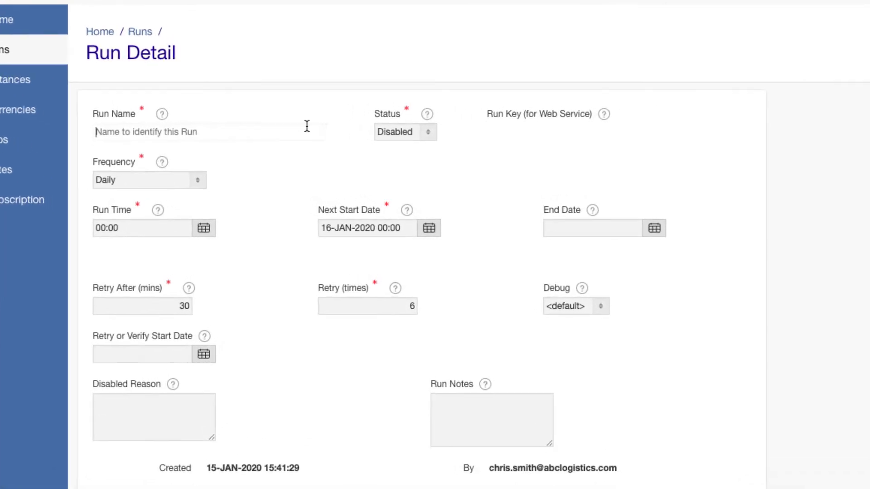
type("PROD Dail")
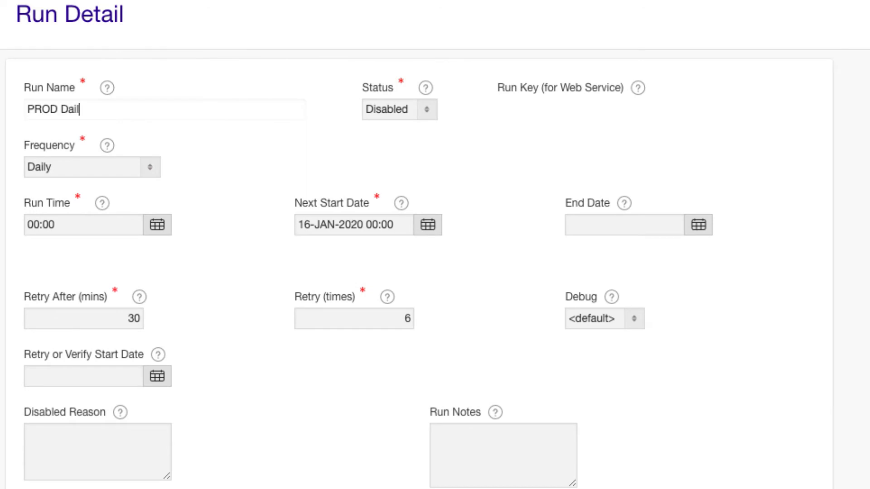
type("y")
left_click(157, 163)
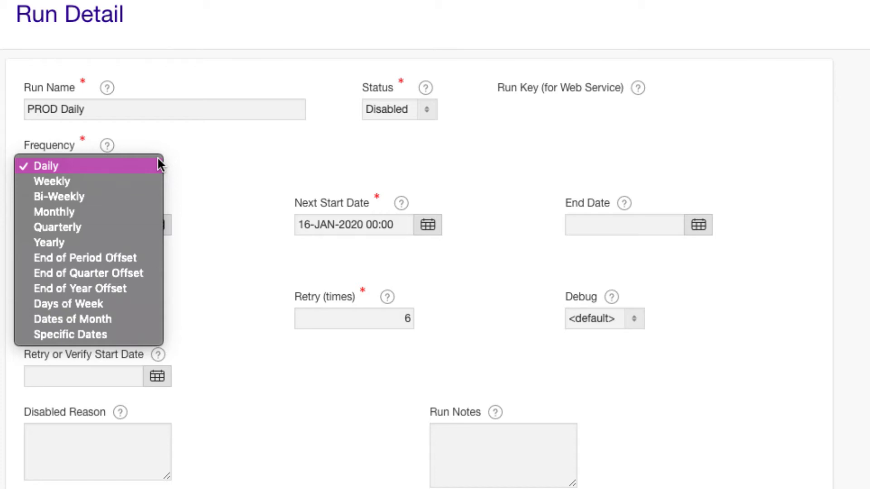
left_click(157, 164)
Set the run time of the PROD Daily run to 05:00
left_click(156, 225)
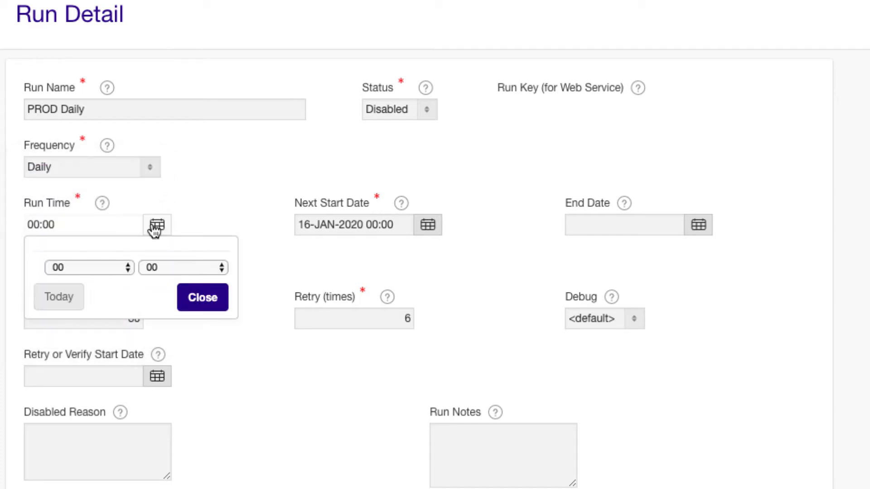
left_click(121, 267)
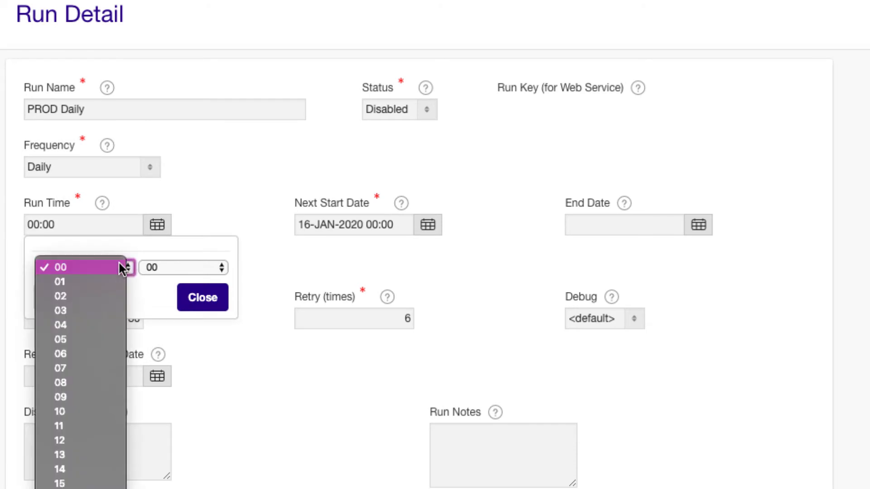
left_click(83, 338)
left_click(203, 300)
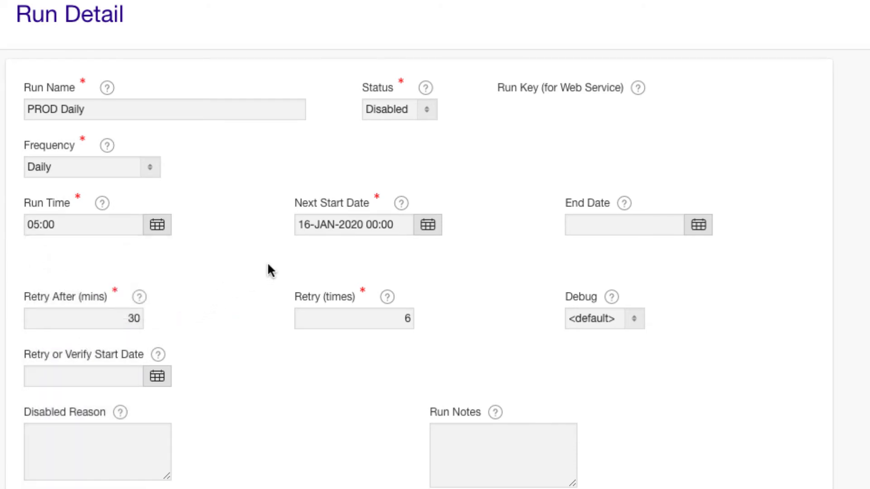
Set the next start date to 15-Jan-2020 00:00 and create the run
left_click(421, 229)
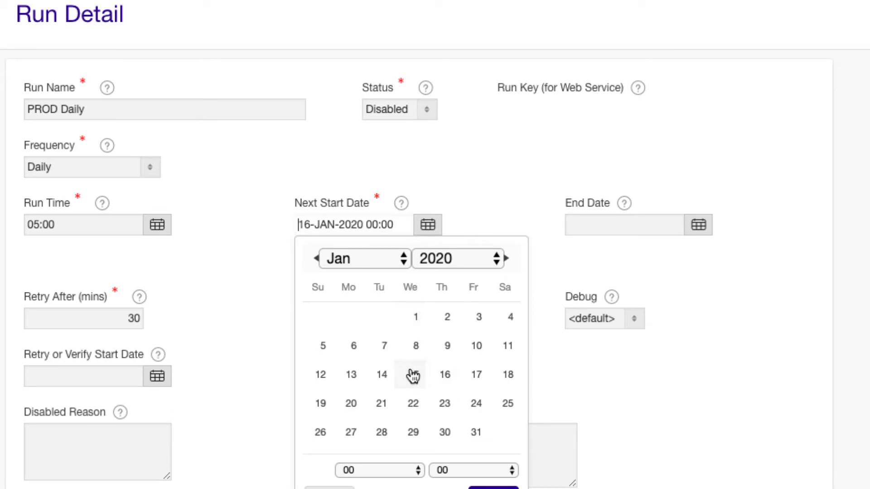
left_click(494, 488)
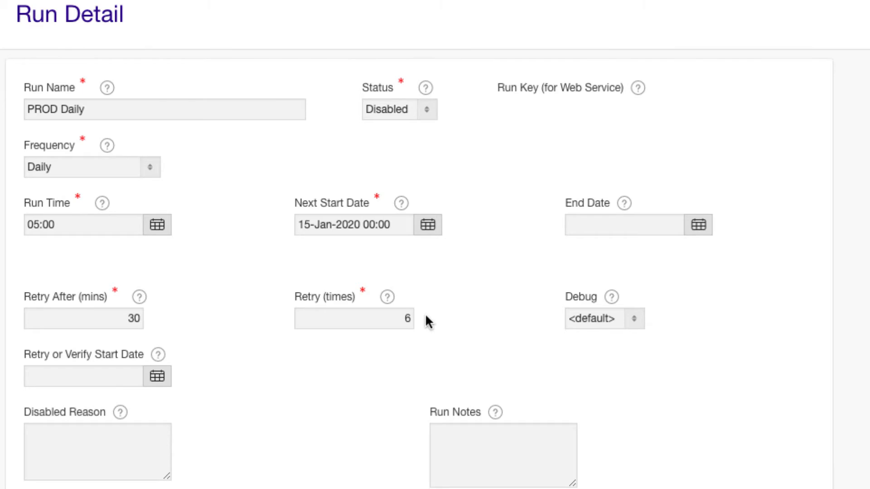
scroll(424, 314, "down", 4)
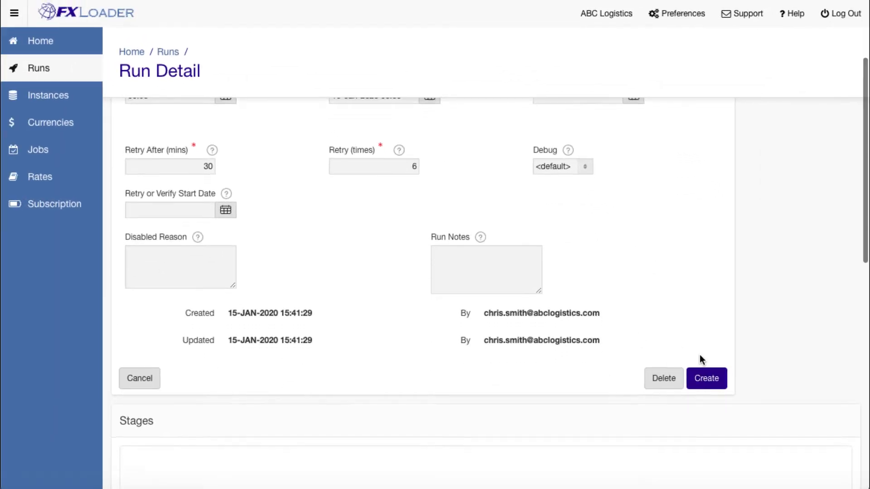
left_click(707, 371)
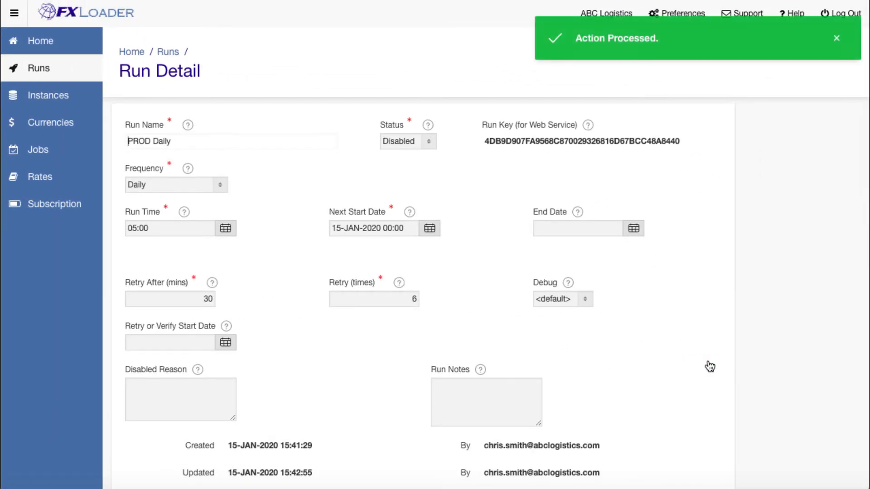
Add a first stage of type Fetch to the run, with OANDA as its source
scroll(710, 366, "down", 7)
left_click(821, 242)
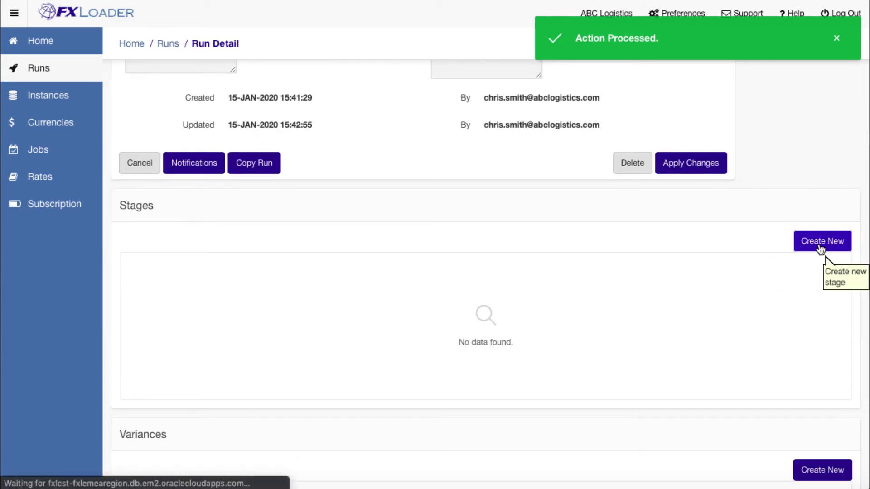
left_click(181, 143)
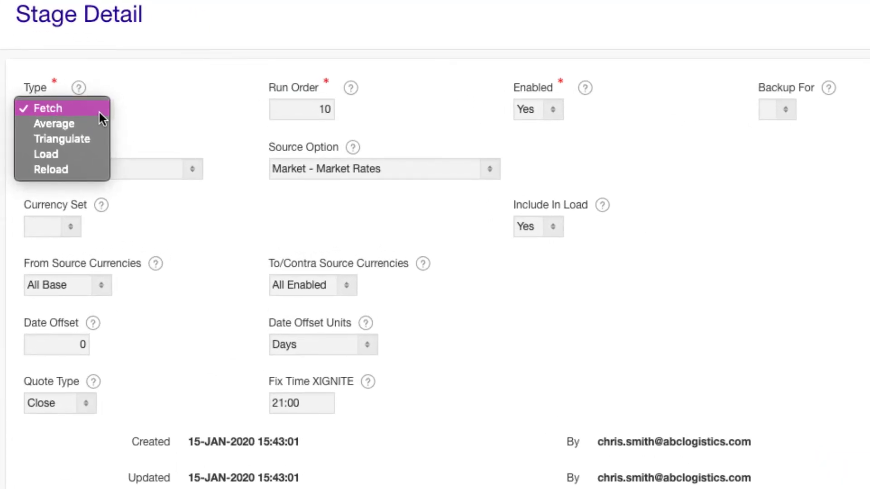
left_click(99, 113)
left_click(187, 165)
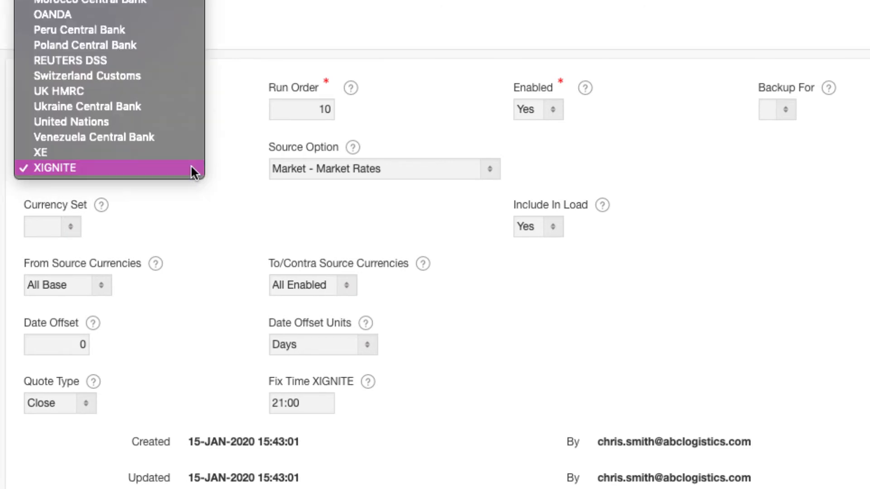
left_click(133, 14)
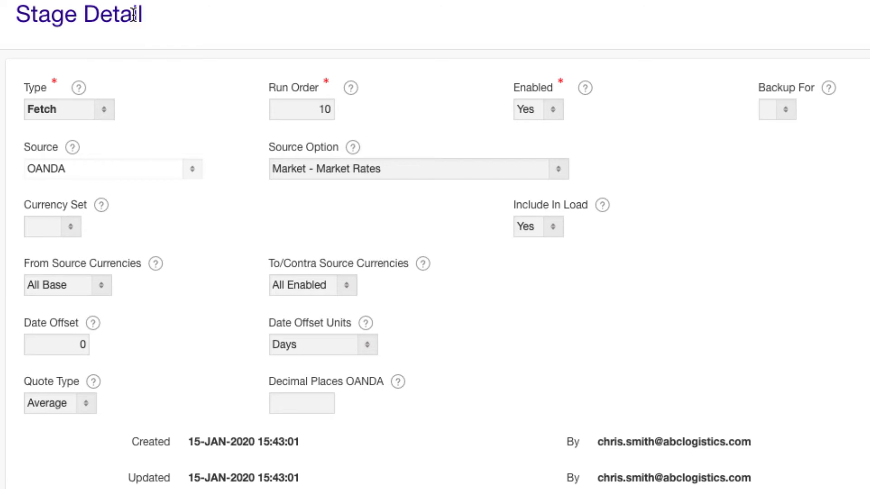
Assign the Main currency set to the Fetch stage, from source currency USD to All Enabled currencies
left_click(70, 226)
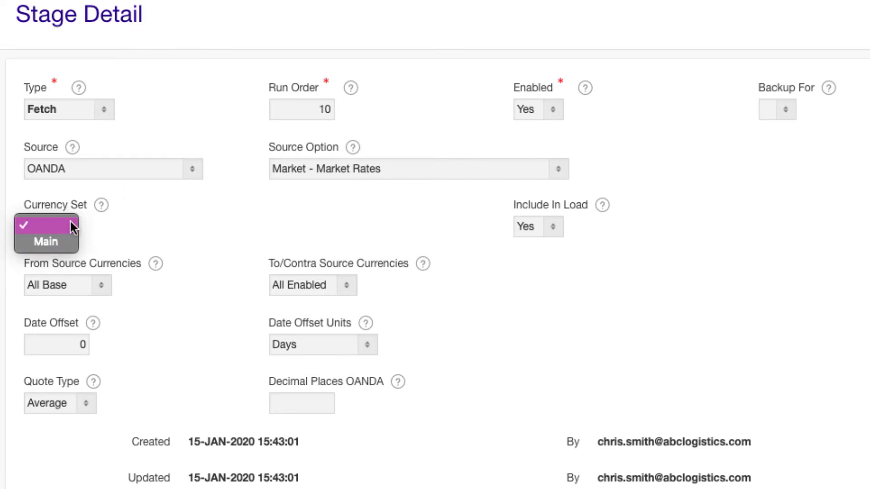
left_click(68, 235)
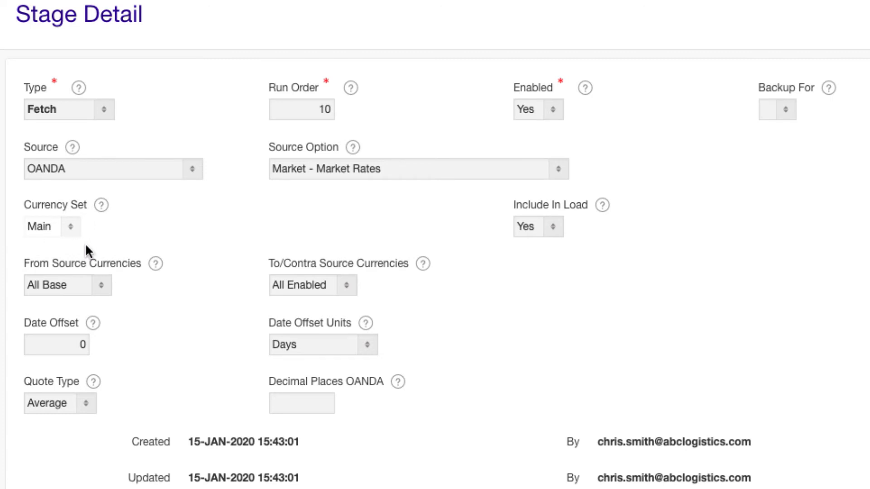
left_click(92, 280)
left_click(57, 453)
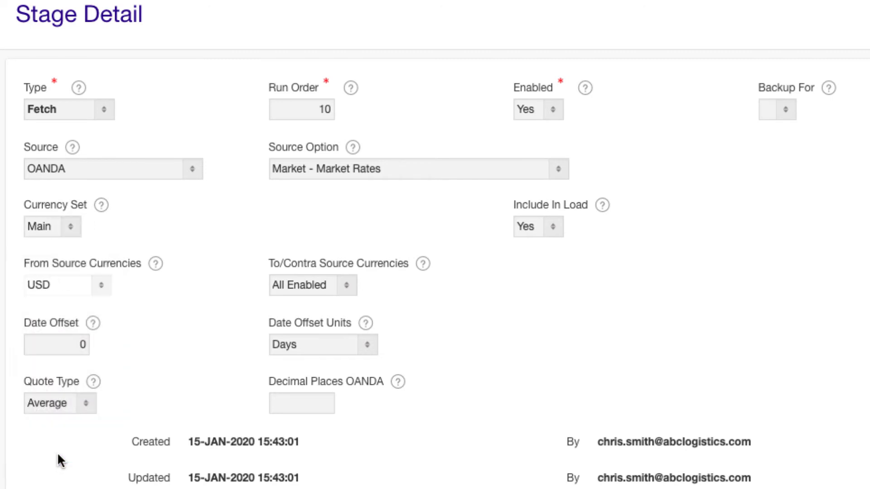
left_click(341, 279)
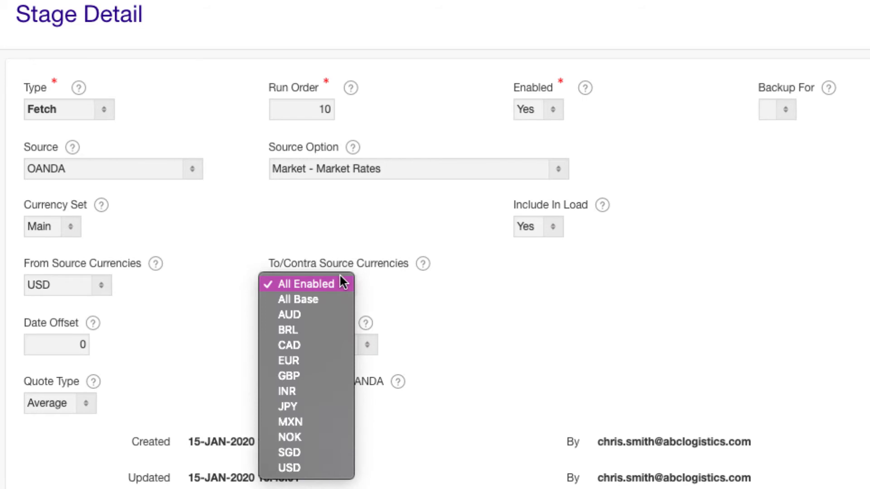
left_click(342, 282)
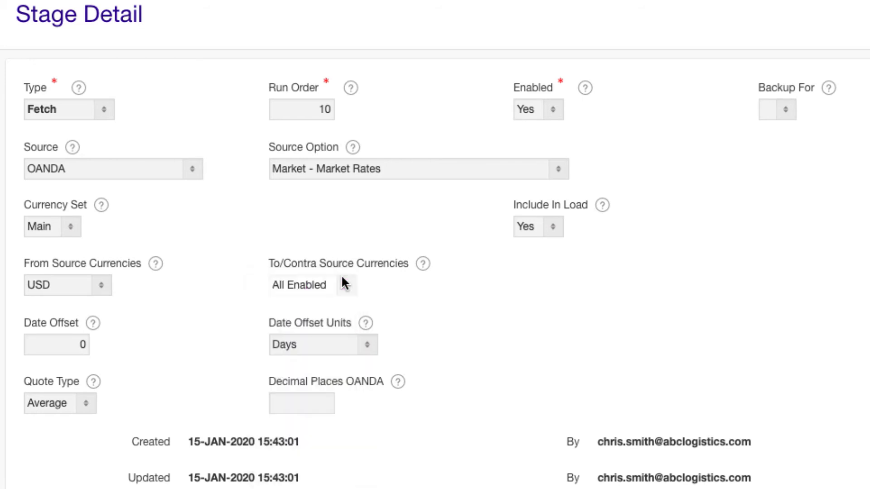
Set the Fetch stage's date offset to -1 days and create the stage
left_click(85, 343)
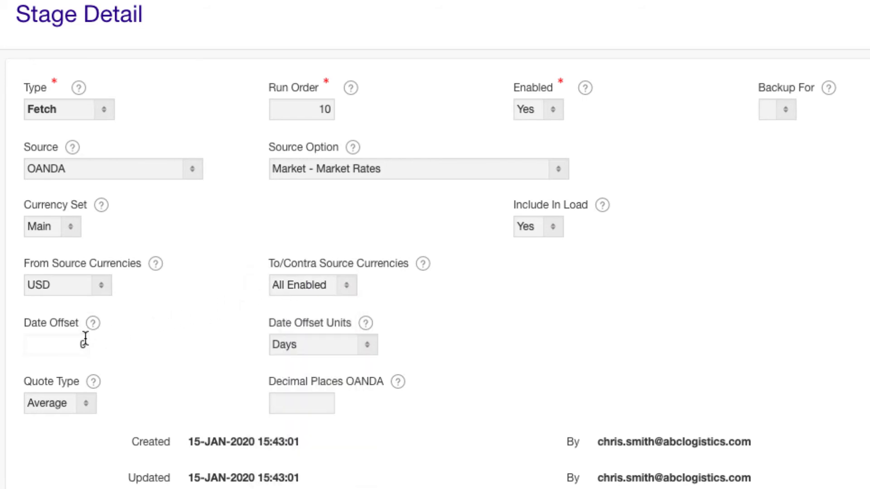
key("BackSpace")
type("-1")
left_click(101, 336)
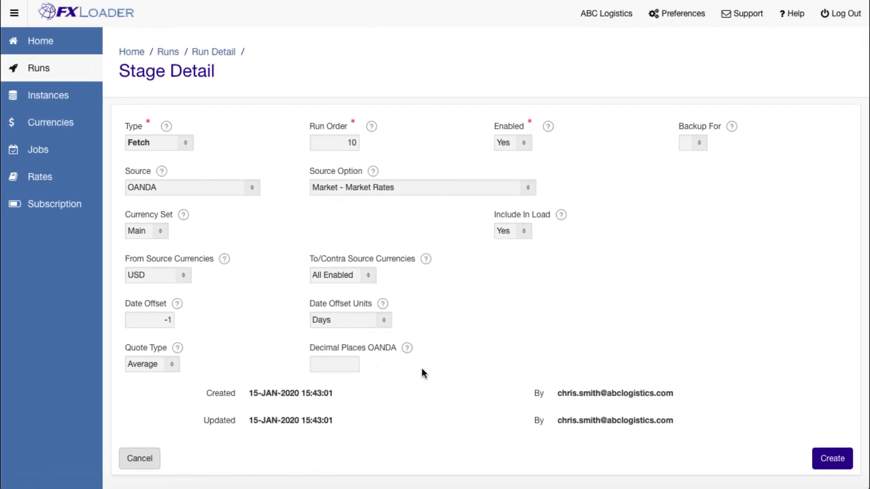
left_click(831, 459)
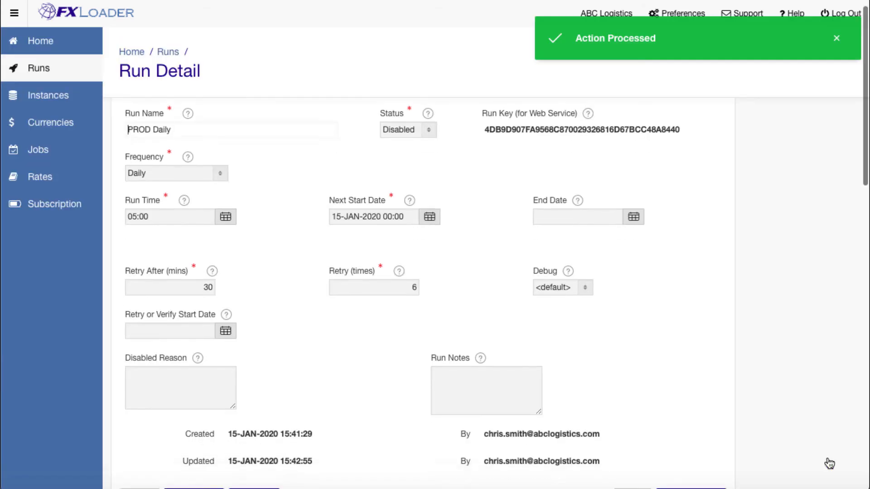
Add a second stage of type Triangulate to the run, using the Main currency set
scroll(829, 453, "down", 3)
left_click(828, 368)
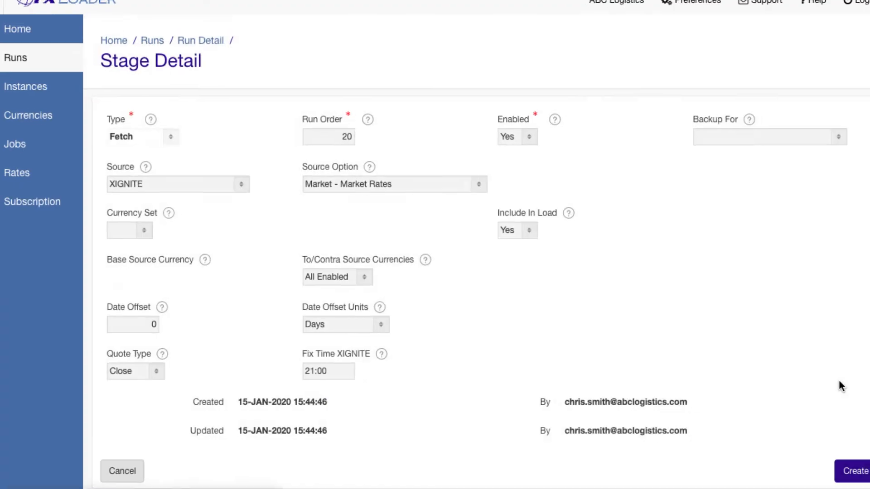
left_click(105, 111)
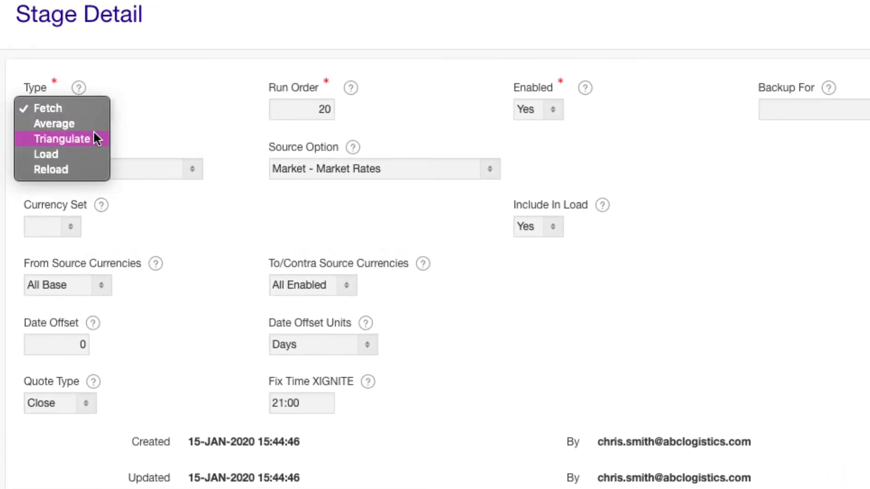
left_click(96, 134)
left_click(72, 165)
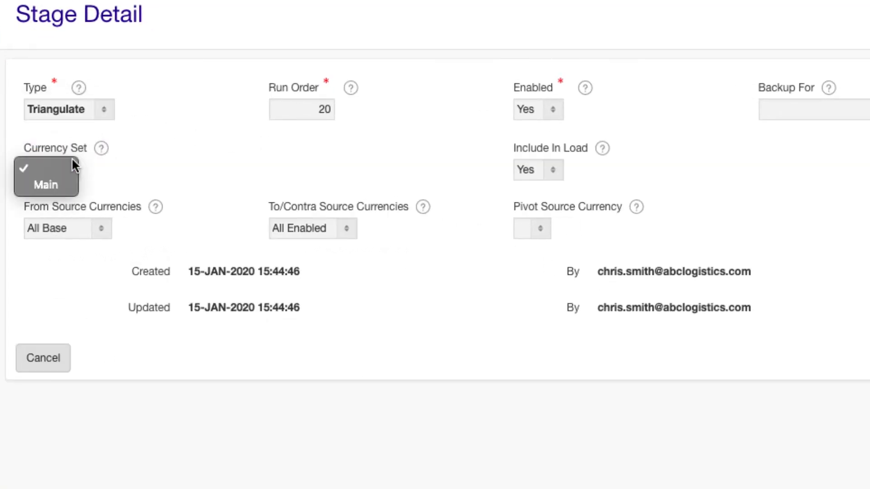
left_click(66, 179)
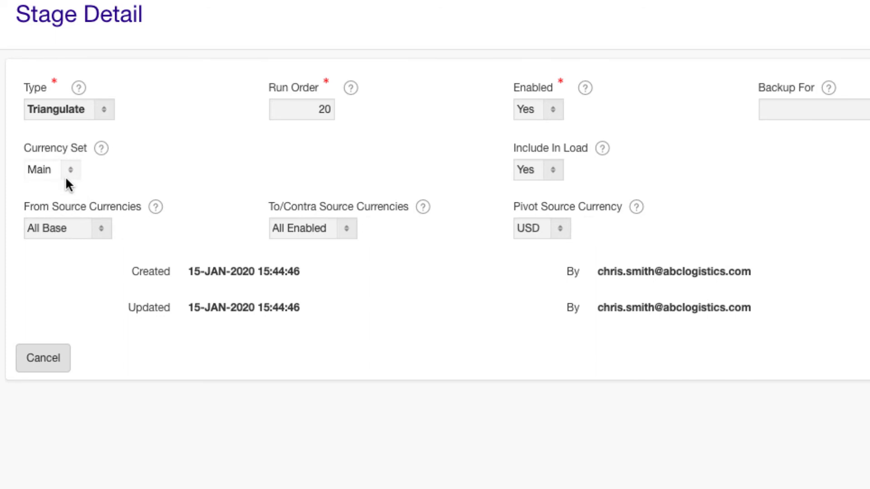
Create the Triangulate stage from All Base to All Enabled currencies with USD as the pivot source currency
left_click(102, 228)
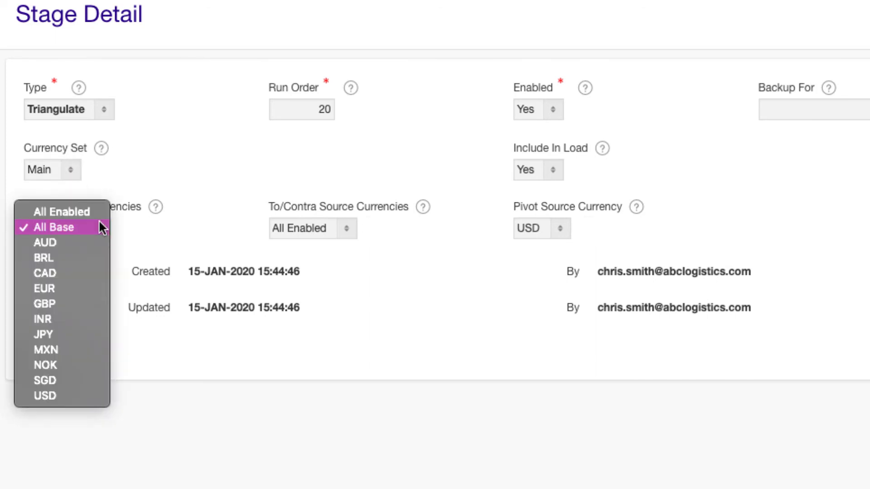
left_click(102, 227)
left_click(348, 228)
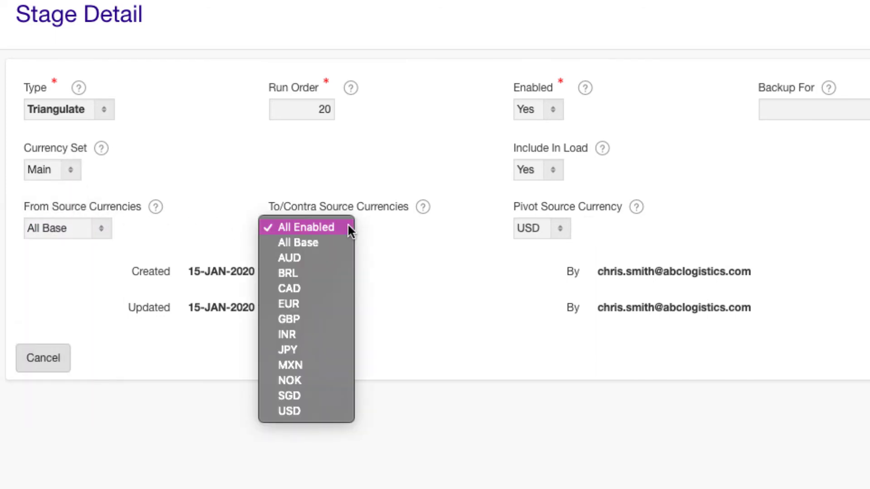
left_click(348, 227)
left_click(560, 227)
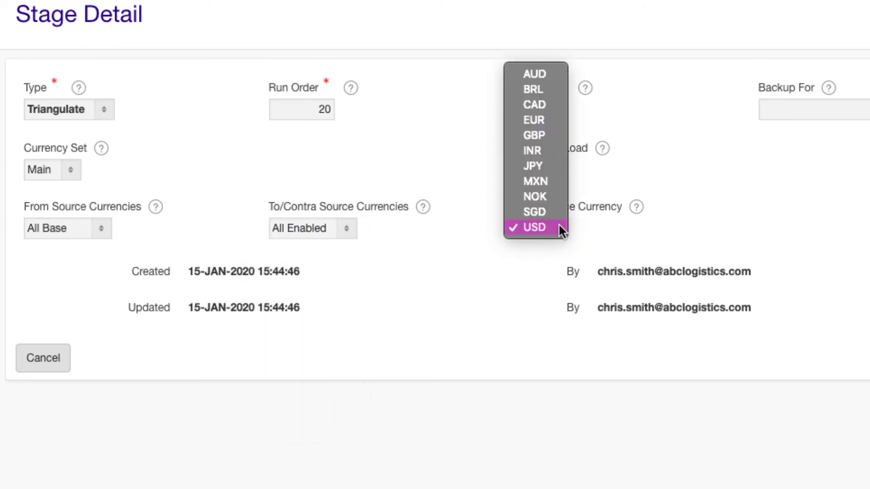
left_click(560, 228)
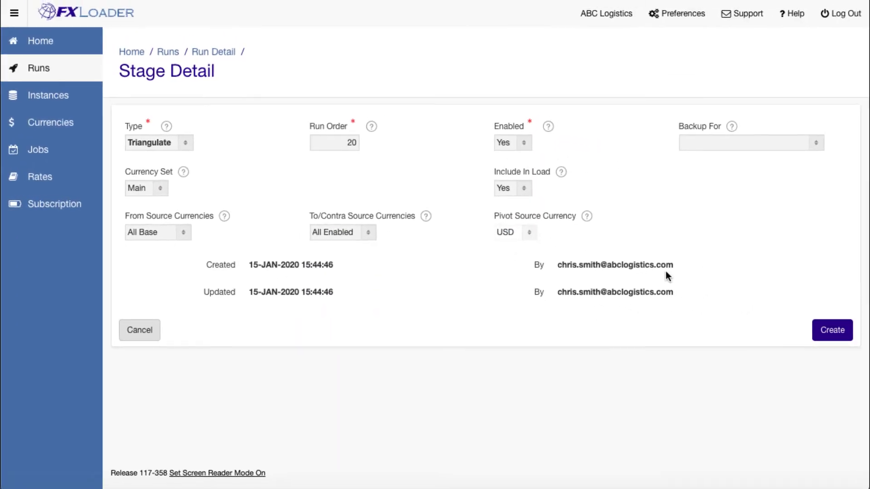
left_click(832, 330)
Add a third stage of type Load to the run, targeting the PROD Peoplesoft instance
scroll(824, 317, "down", 8)
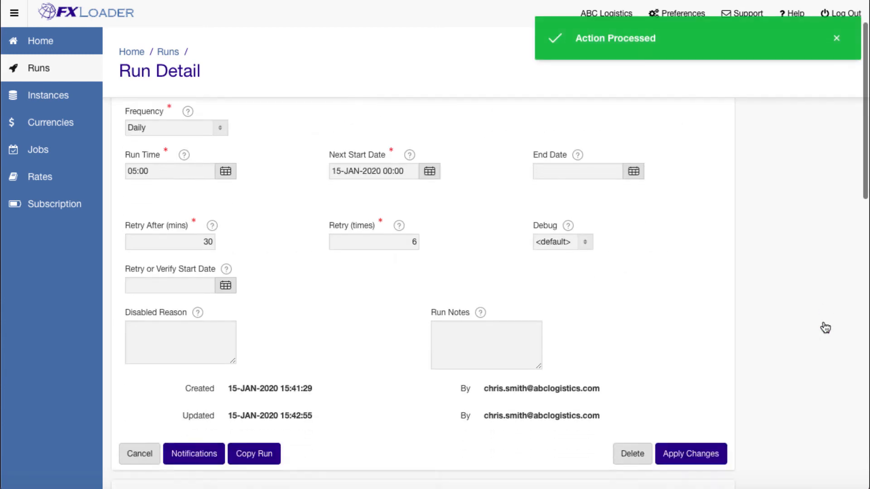
left_click(817, 329)
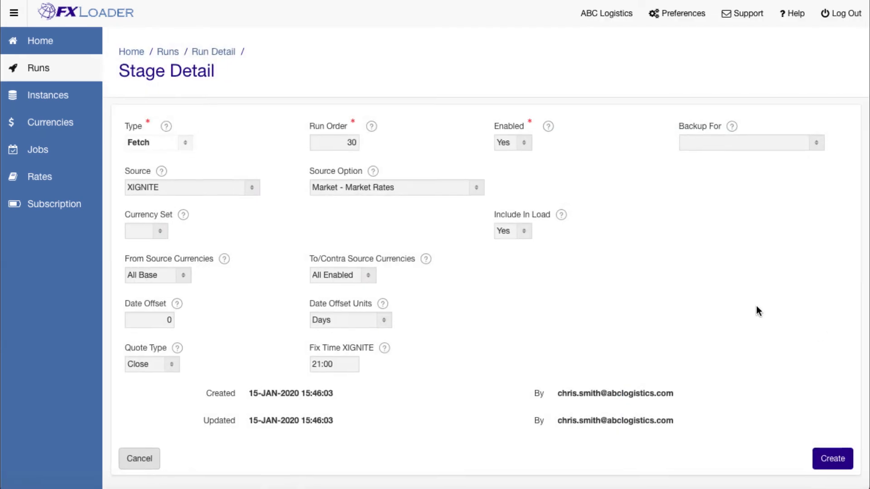
left_click(143, 125)
left_click(107, 159)
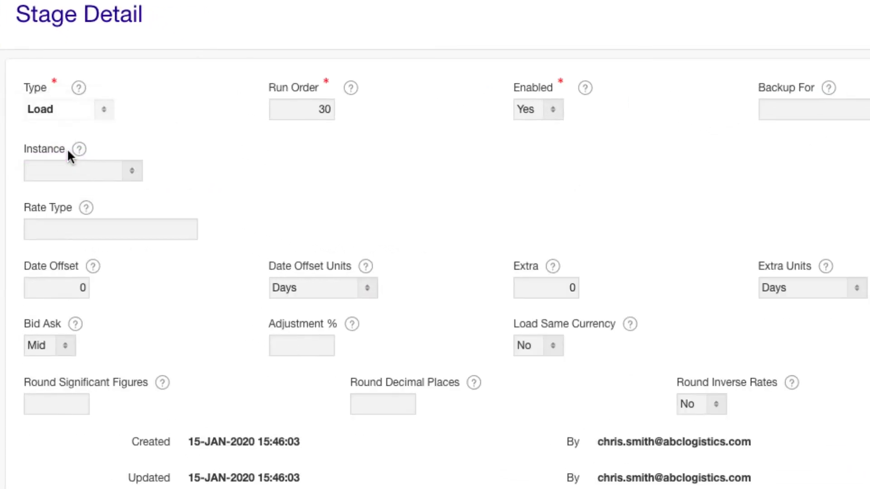
left_click(138, 171)
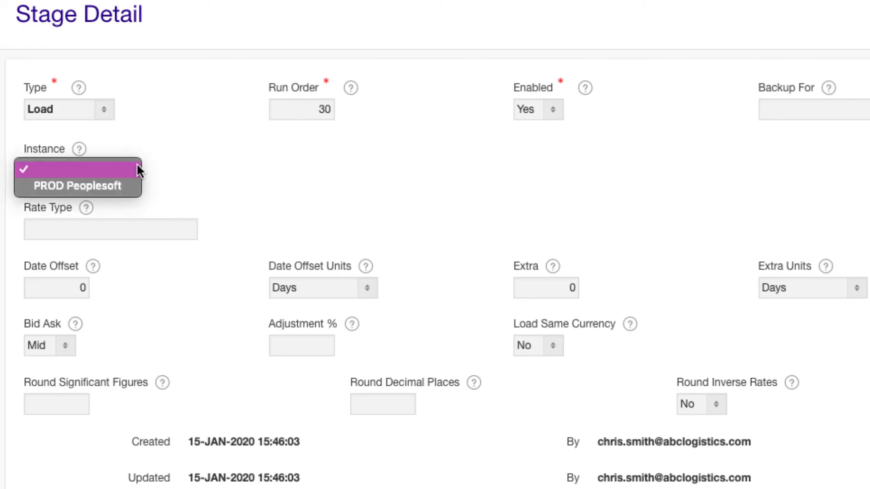
left_click(127, 186)
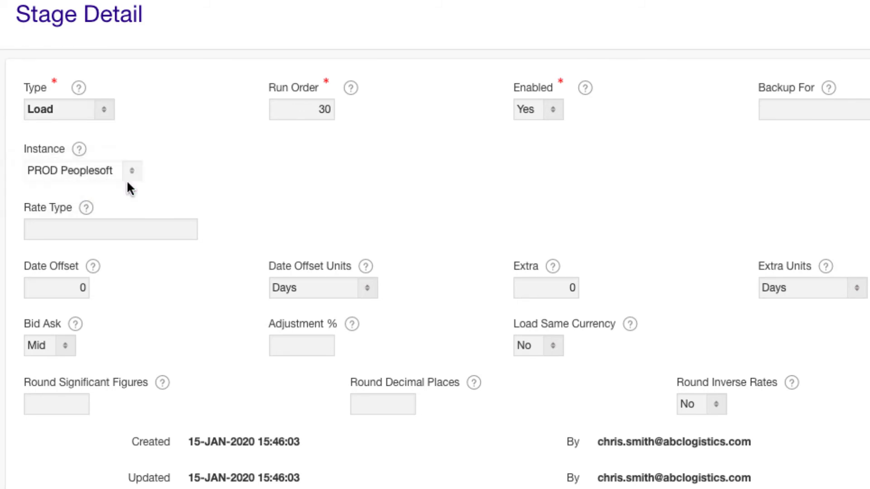
Set the Load stage's rate type to CRRNT and its date offset to 1 day
left_click(95, 236)
type("CRRNT")
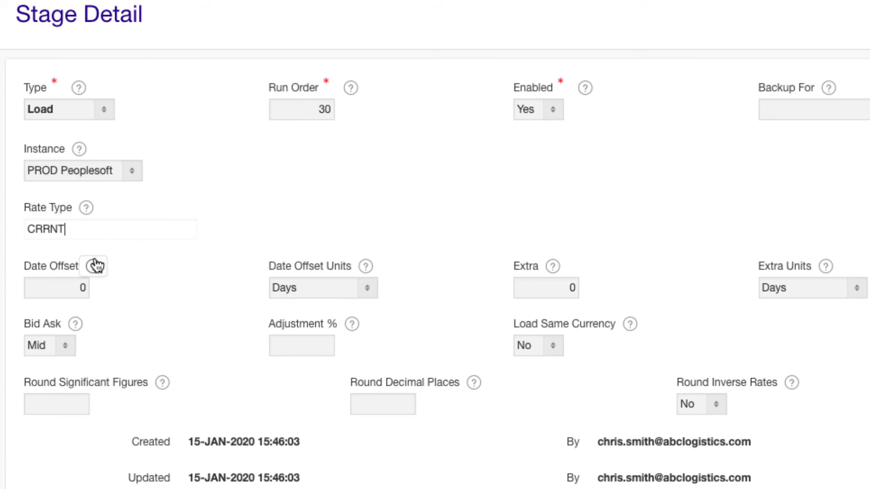
left_click(87, 284)
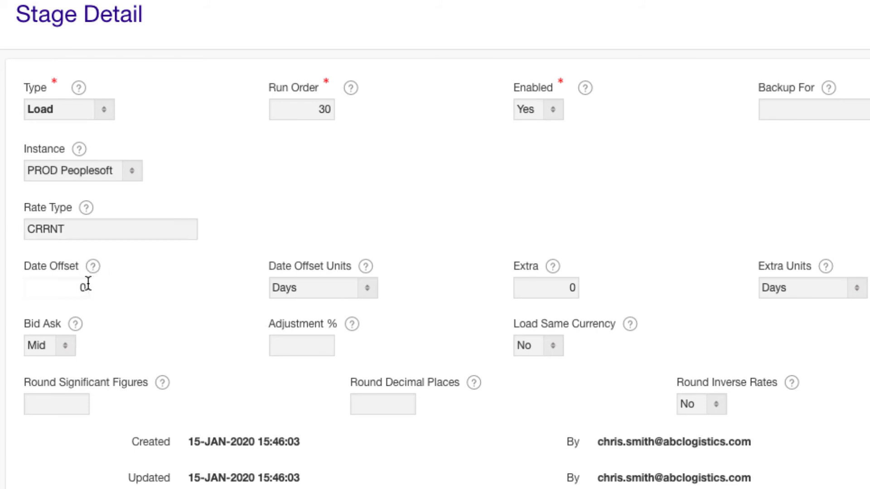
key("BackSpace")
type("1")
left_click(100, 282)
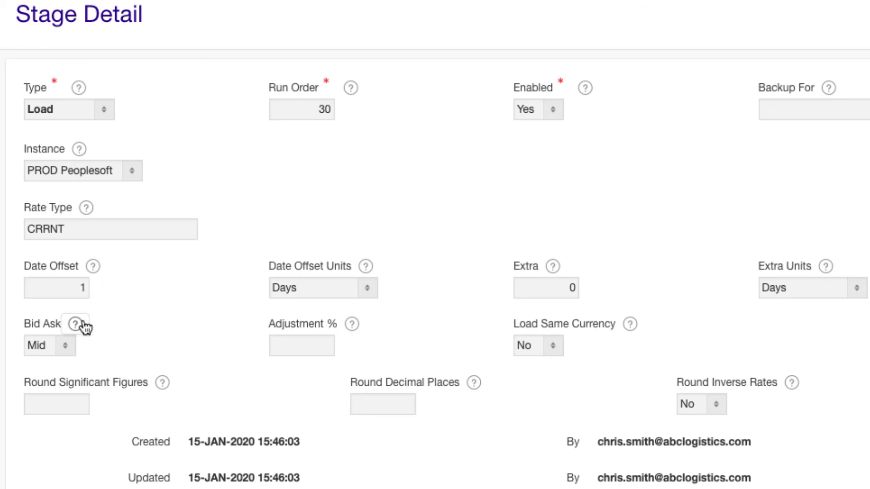
Choose the Mid rate, round to 7 decimal places, and create the Load stage
left_click(71, 346)
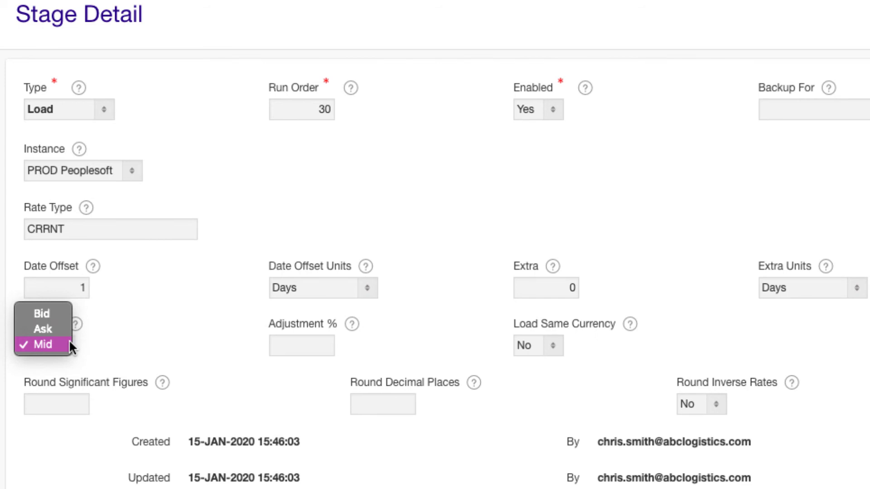
left_click(69, 344)
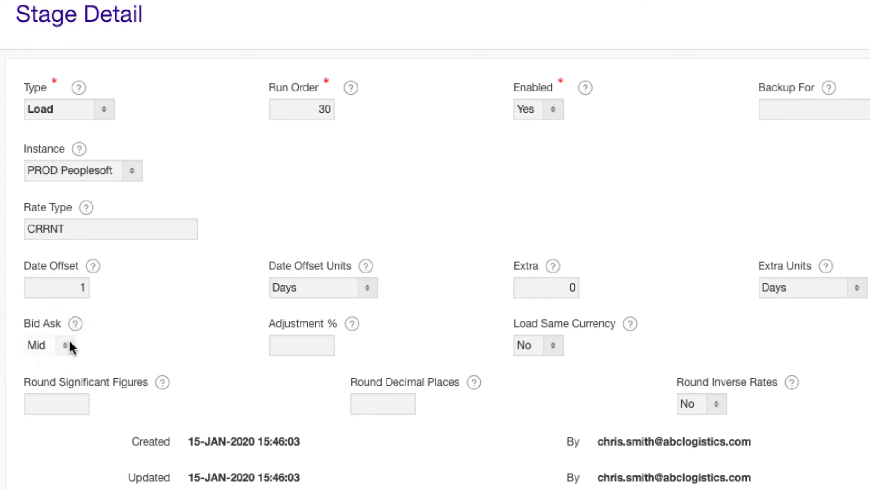
left_click(401, 407)
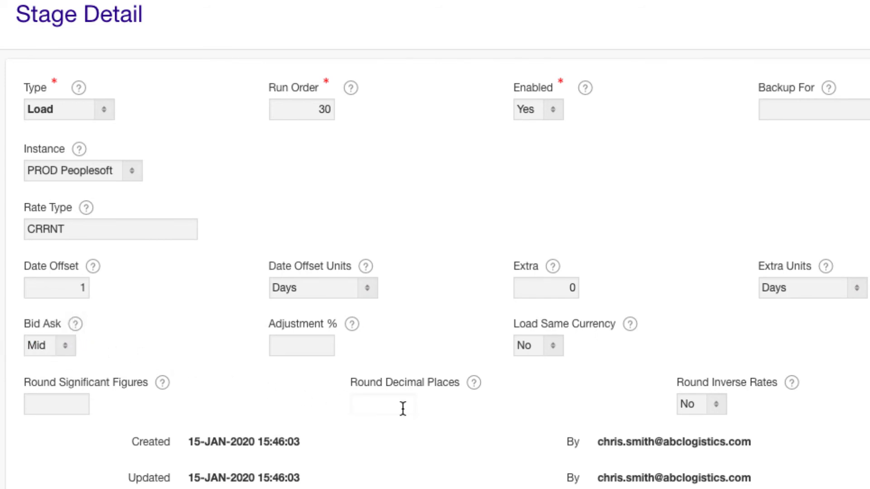
type("7")
left_click(427, 407)
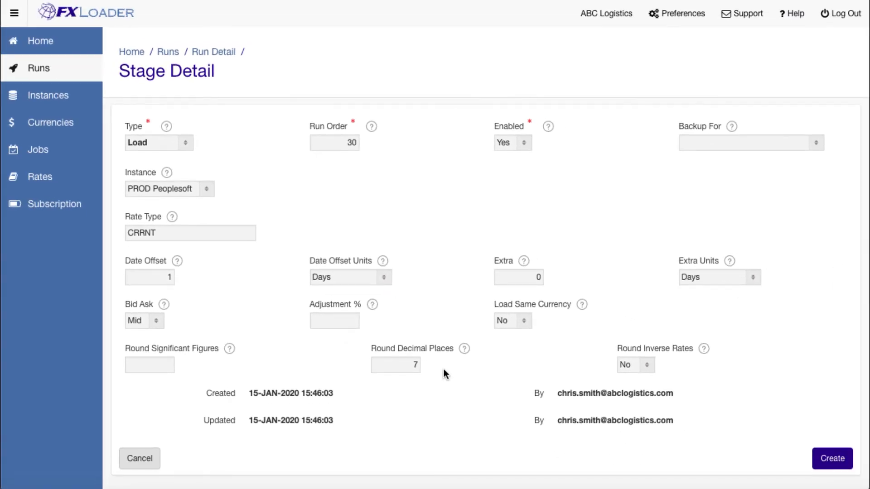
left_click(837, 460)
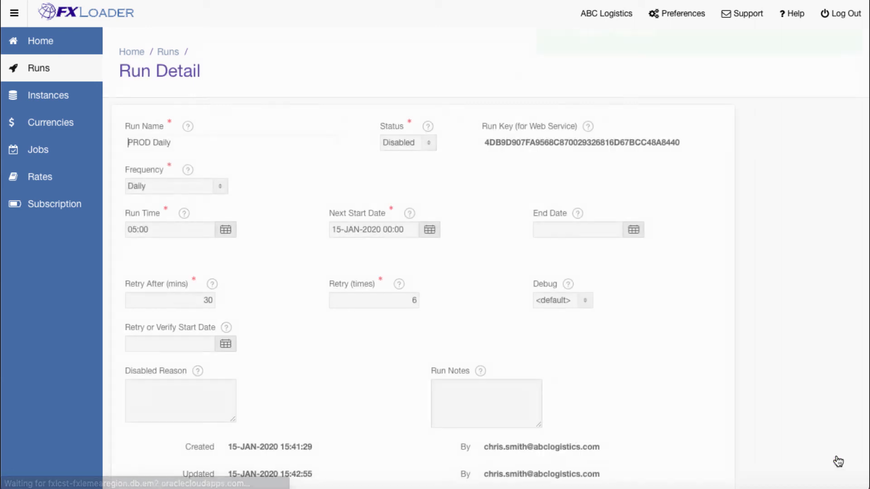
Add a run notification for the support e-mail address, enabled for On Error, On Retry and On Warning
scroll(785, 428, "down", 5)
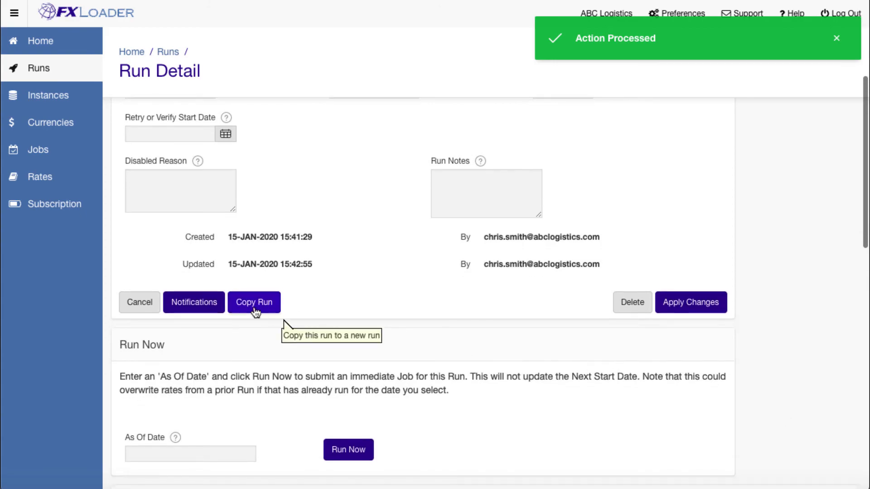
left_click(195, 302)
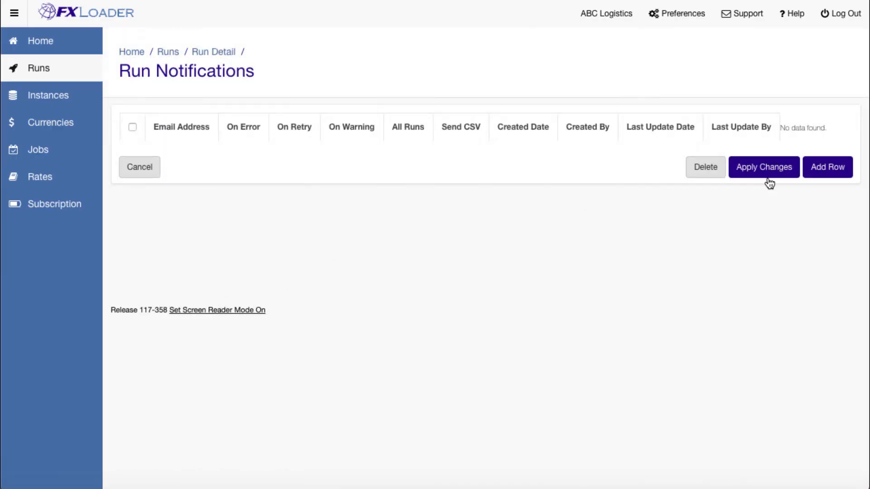
left_click(815, 168)
left_click(297, 164)
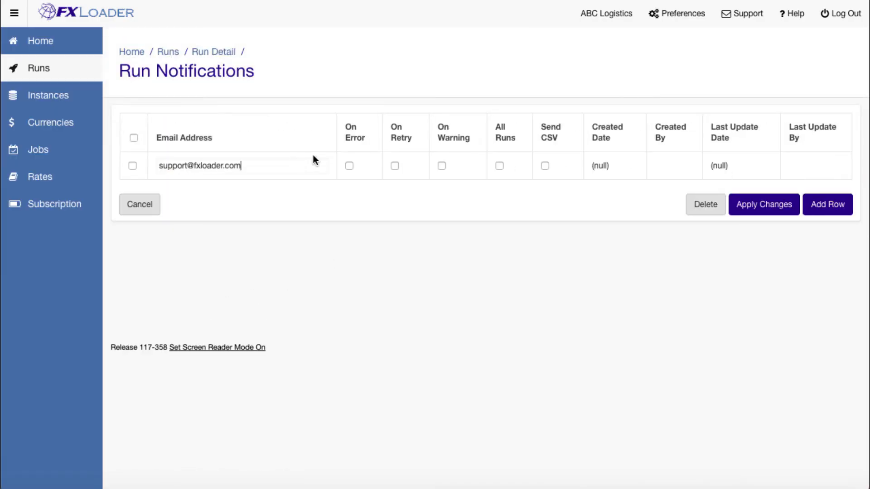
left_click(349, 166)
left_click(442, 166)
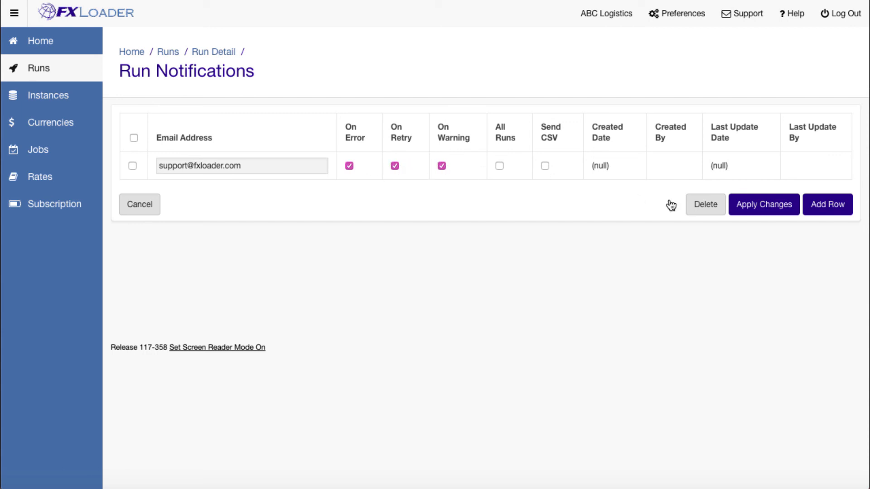
Add a second notification for the company contact's e-mail with All Runs and Send CSV, and apply the notification changes
left_click(827, 205)
left_click(290, 193)
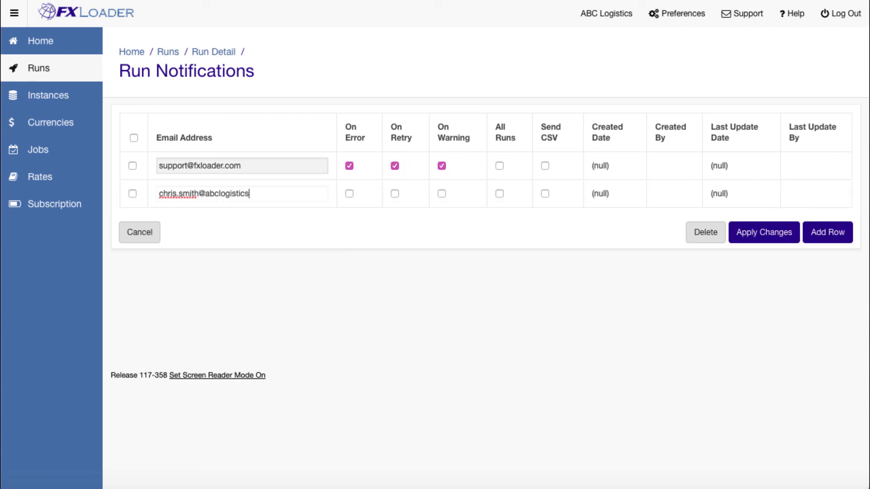
left_click(500, 194)
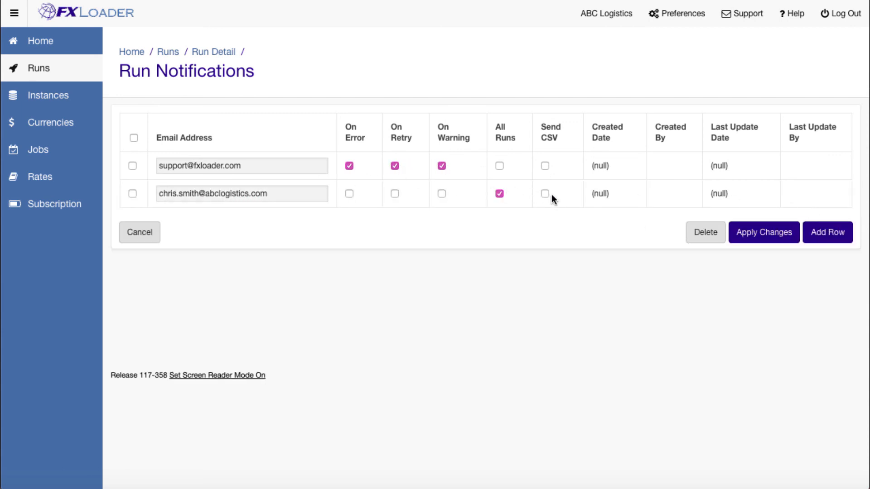
left_click(752, 227)
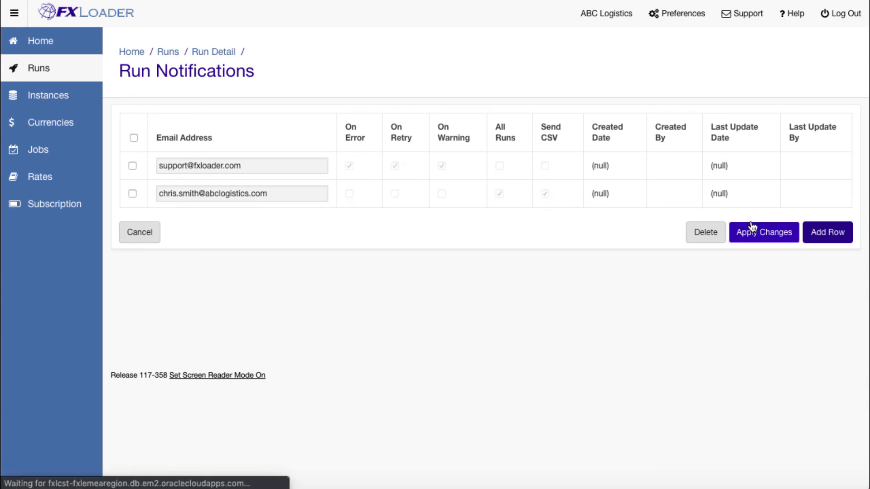
Return to the details of the PROD Daily run and set its status to Ready
left_click(224, 58)
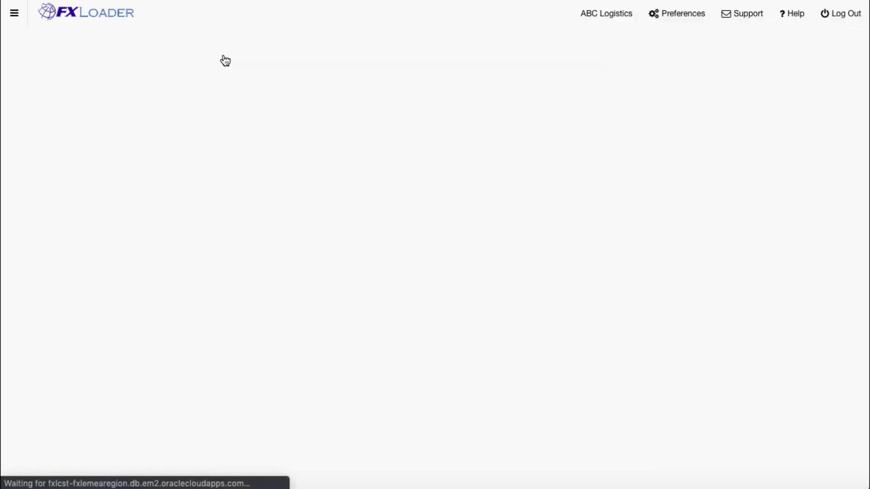
left_click(426, 142)
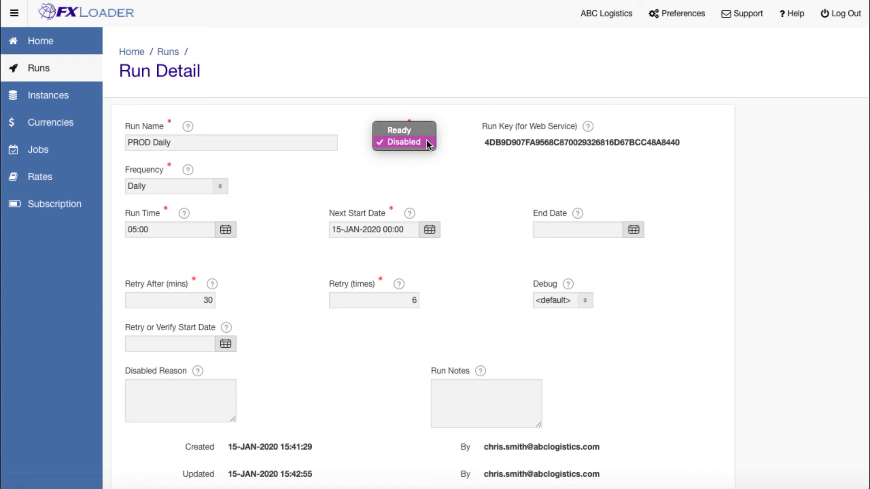
left_click(428, 135)
Submit an immediate job for the run with an As Of Date of 08-Jan-2020
scroll(444, 154, "down", 7)
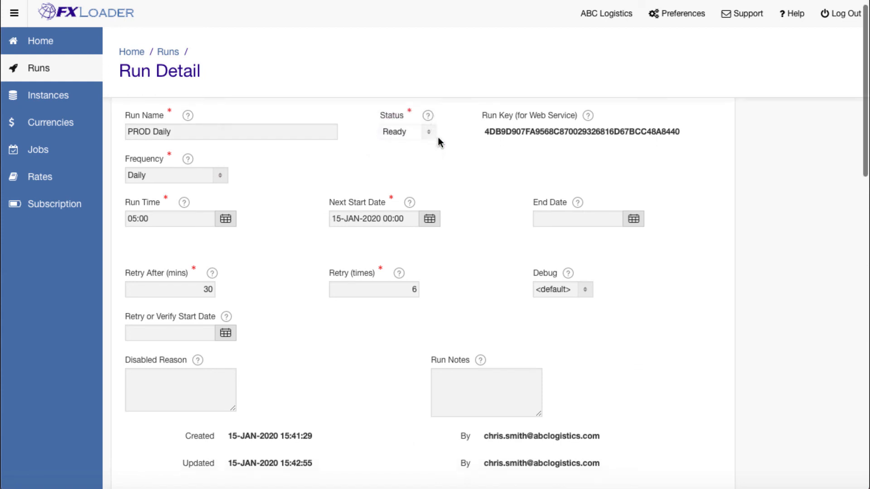
left_click(239, 340)
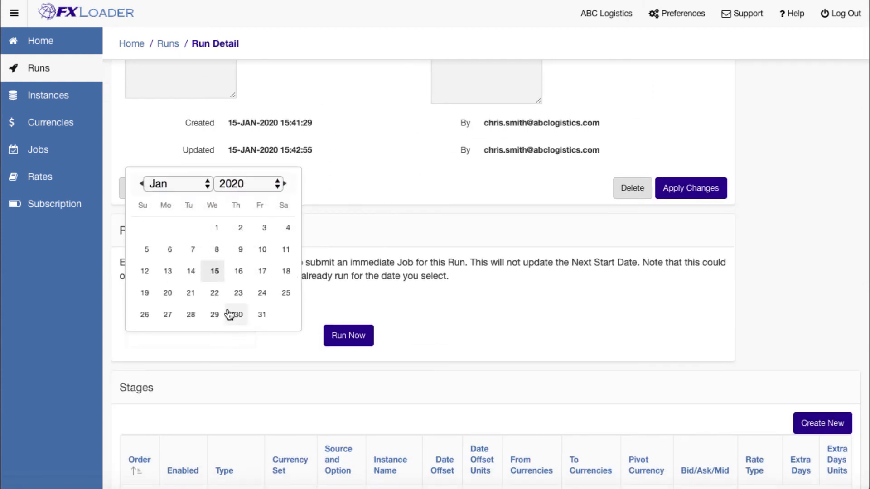
left_click(217, 256)
left_click(351, 332)
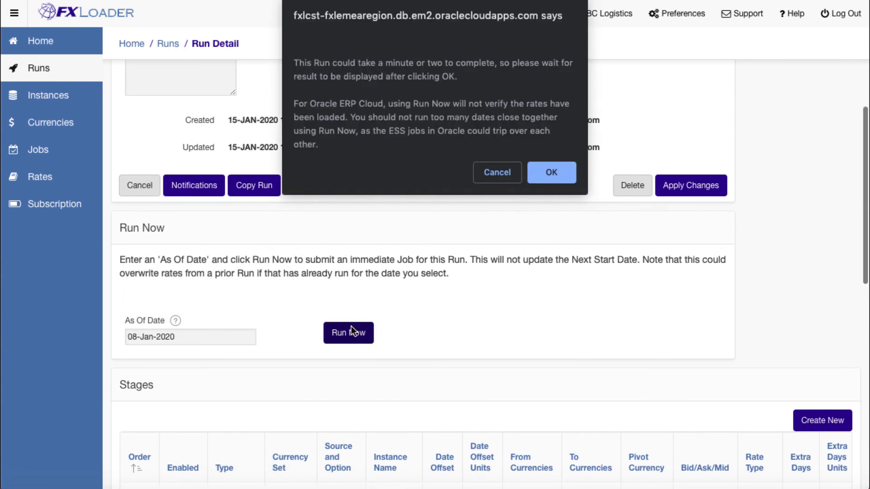
left_click(546, 178)
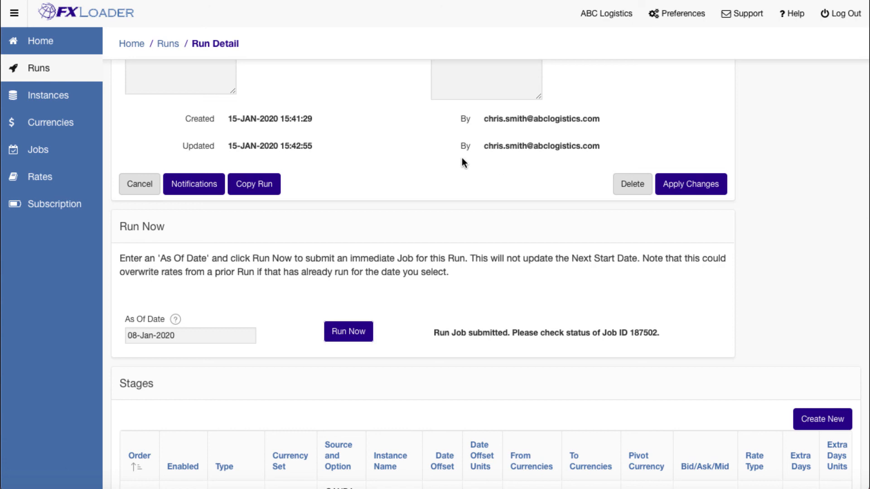
Examine the job log of the PROD Daily run for its stage processing messages
left_click(78, 151)
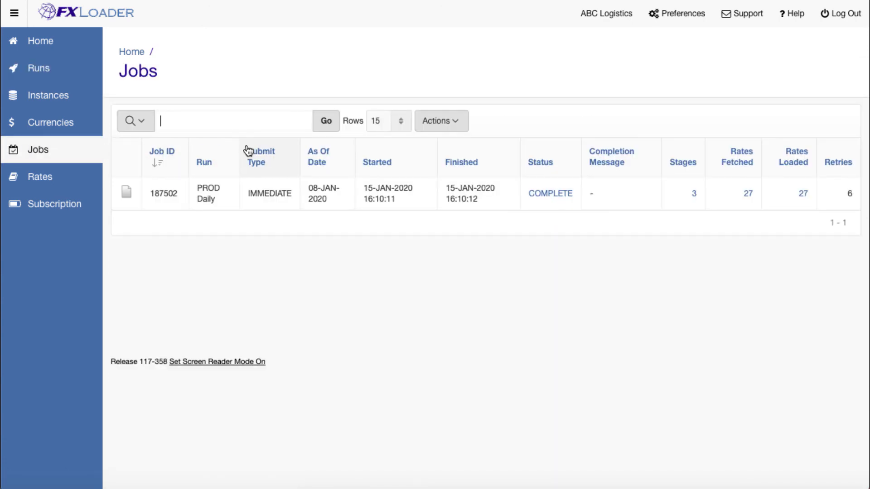
left_click(549, 196)
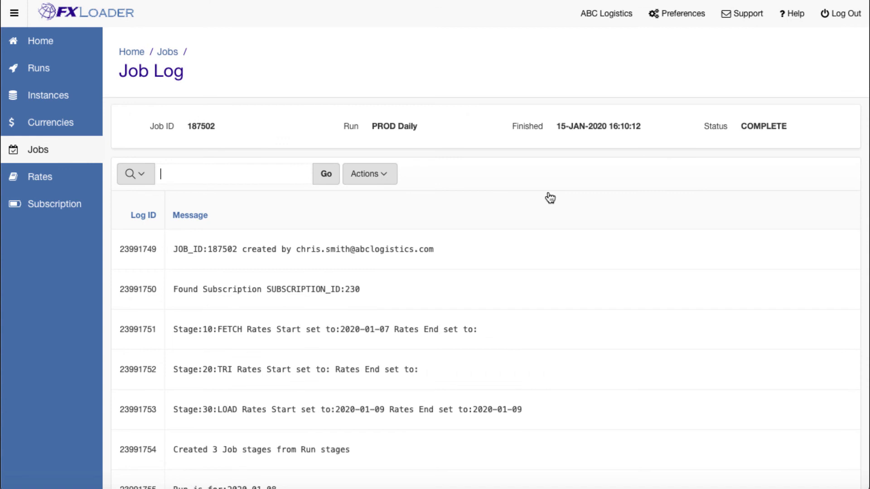
scroll(549, 195, "down", 7)
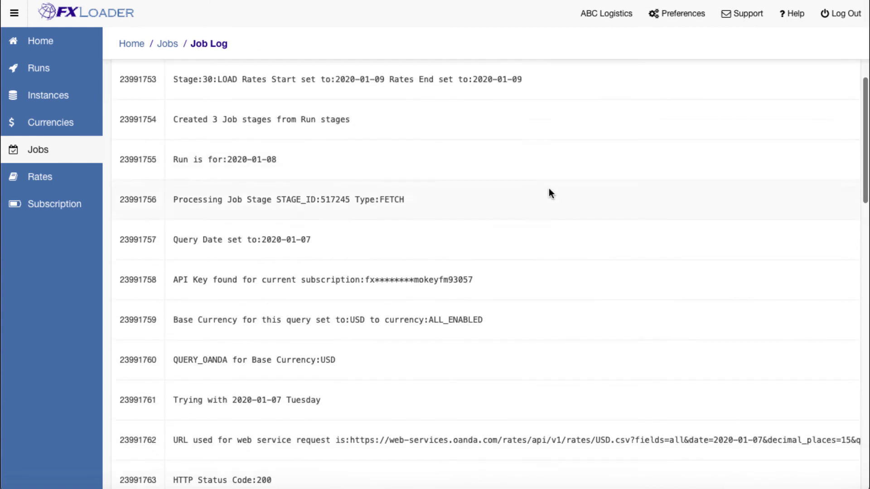
scroll(548, 194, "down", 3)
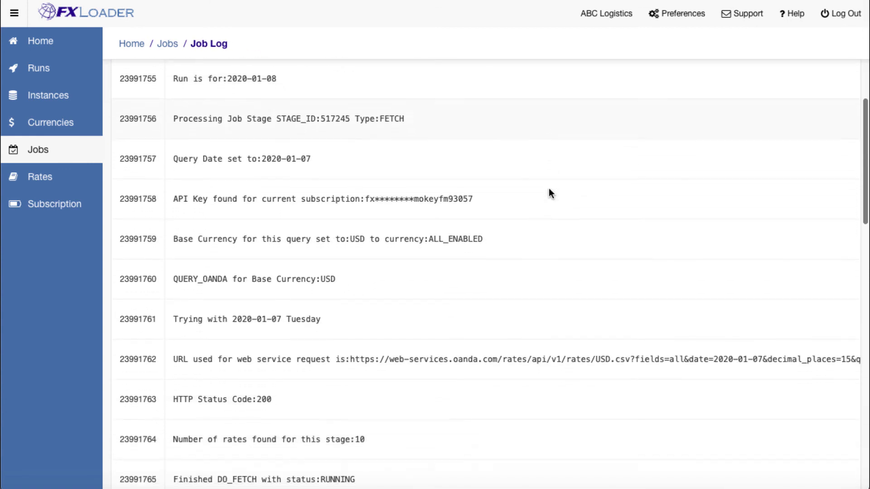
Return to the jobs list and review the rates loaded by the PROD Daily job
left_click(171, 48)
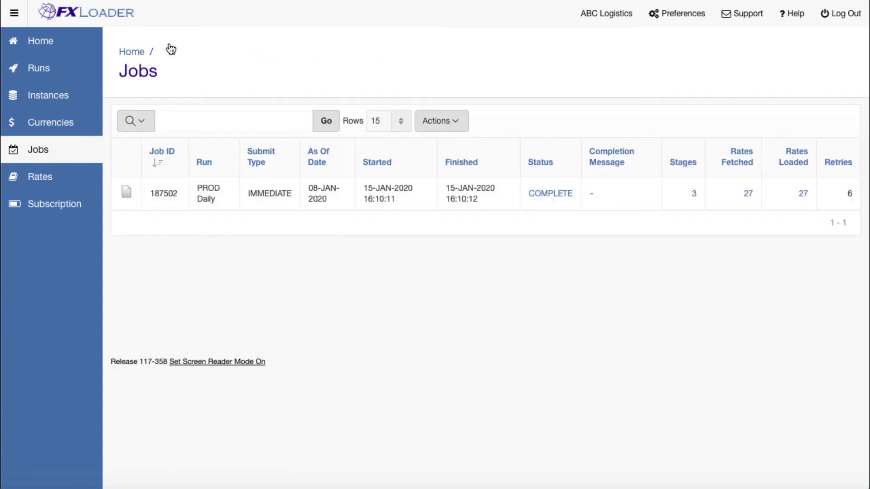
left_click(801, 196)
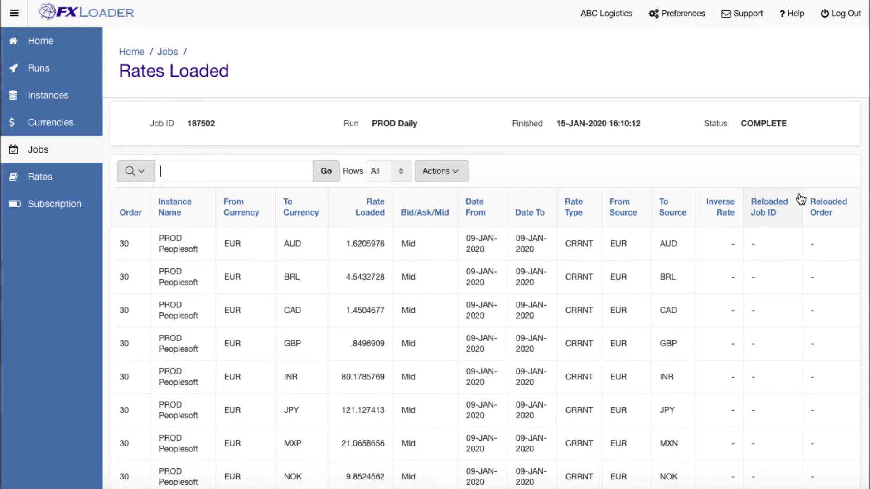
scroll(799, 195, "down", 5)
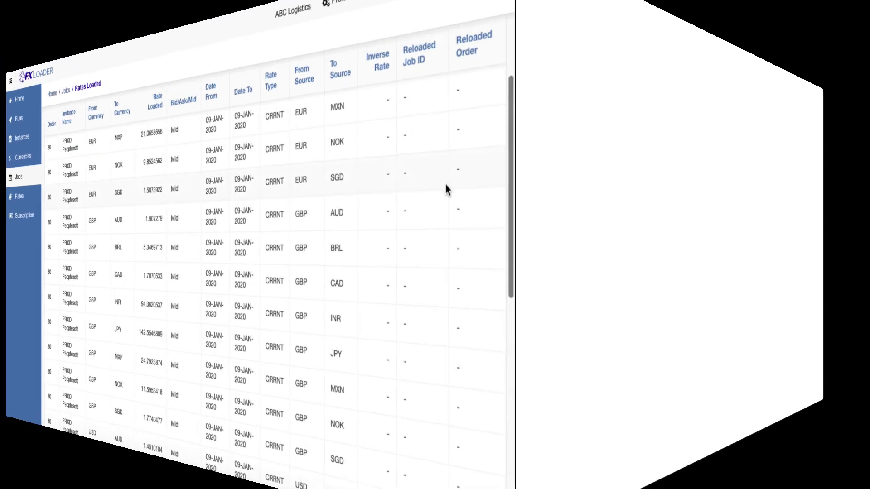